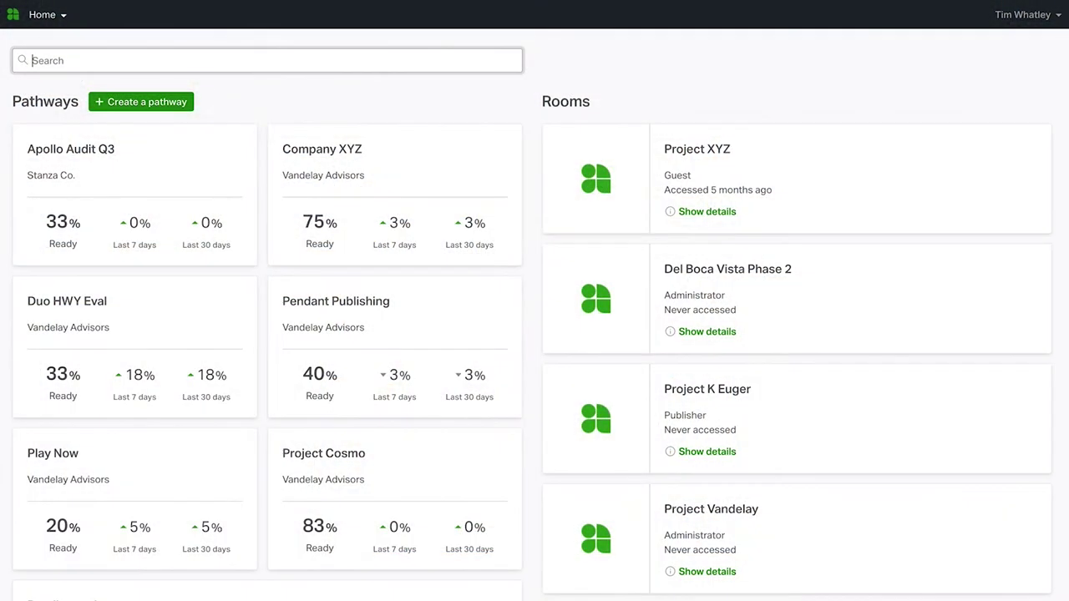
Step: Scroll through the Pathways readiness cards, such as Apollo Audit Q3 at 33% and Company XYZ at 75%
{"action": "scroll", "coordinate": [535, 301], "scroll_direction": "down", "scroll_amount": 3}
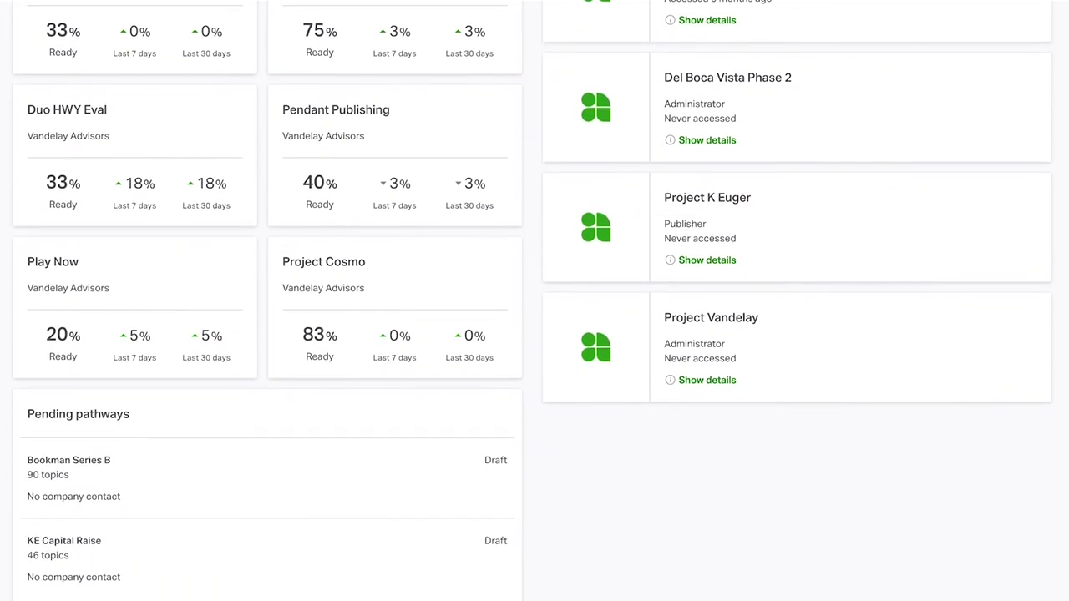
{"action": "scroll", "coordinate": [534, 301], "scroll_direction": "up", "scroll_amount": 3}
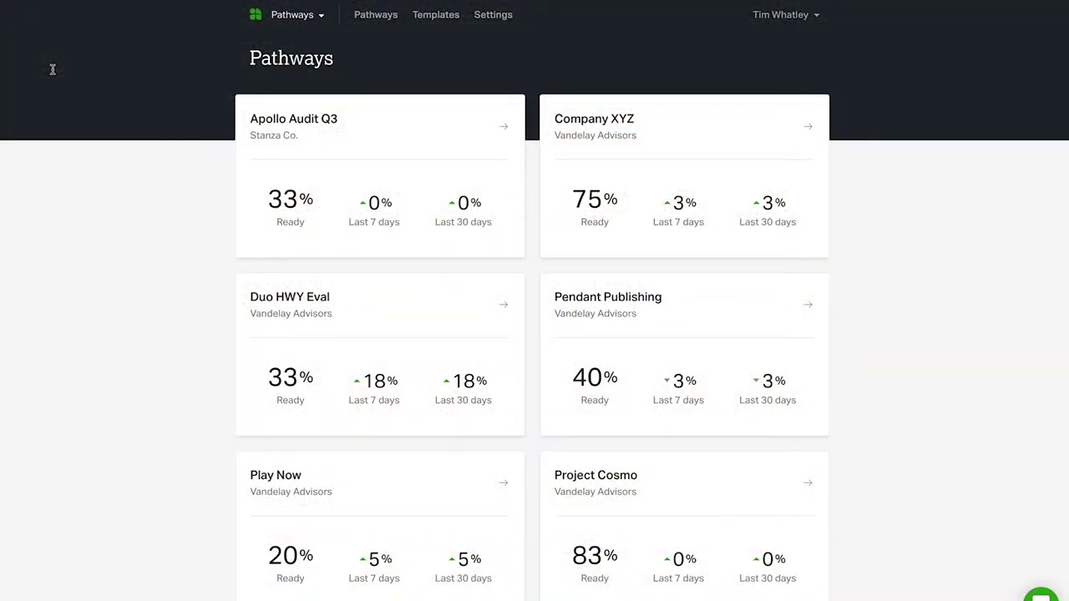
Step: Base the new pathway on the Pathway to M&A template, make yourself the recipient, and send it
{"action": "scroll", "coordinate": [51, 70], "scroll_direction": "down", "scroll_amount": 5}
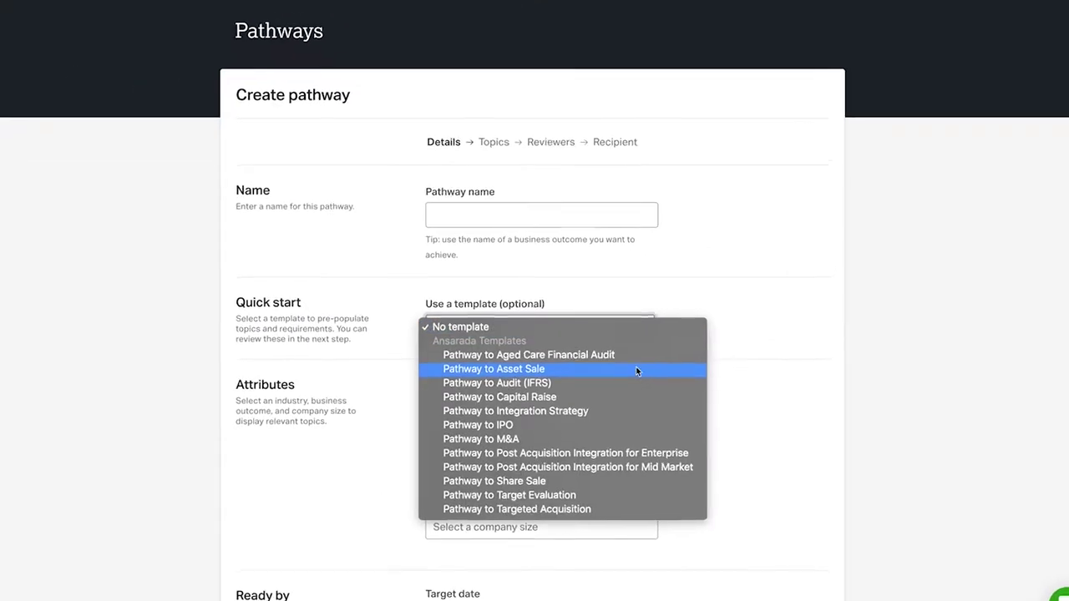
{"action": "left_click", "coordinate": [652, 448]}
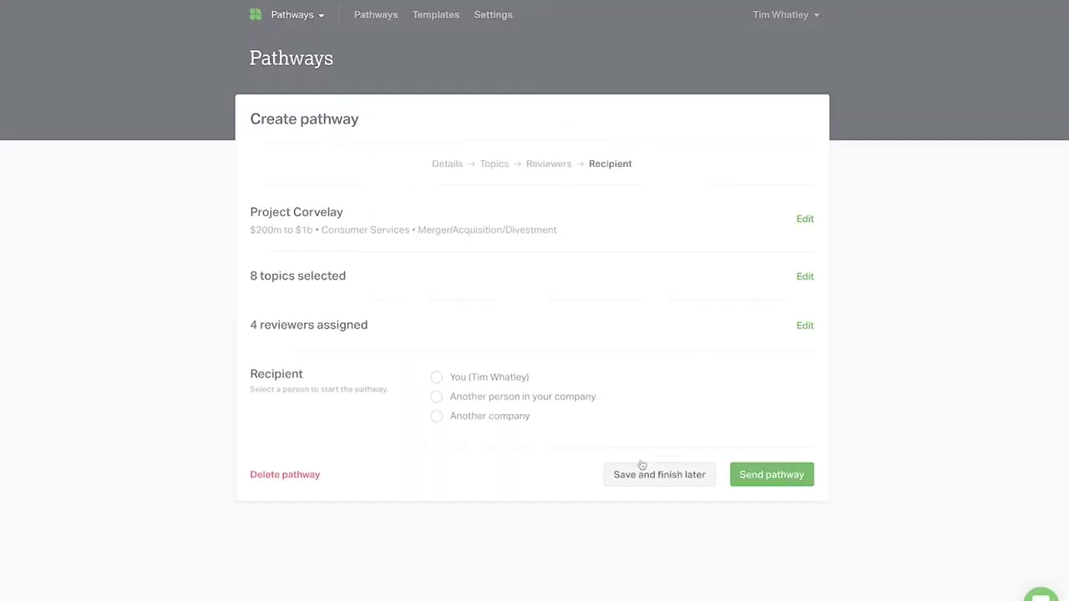
{"action": "left_click", "coordinate": [436, 416]}
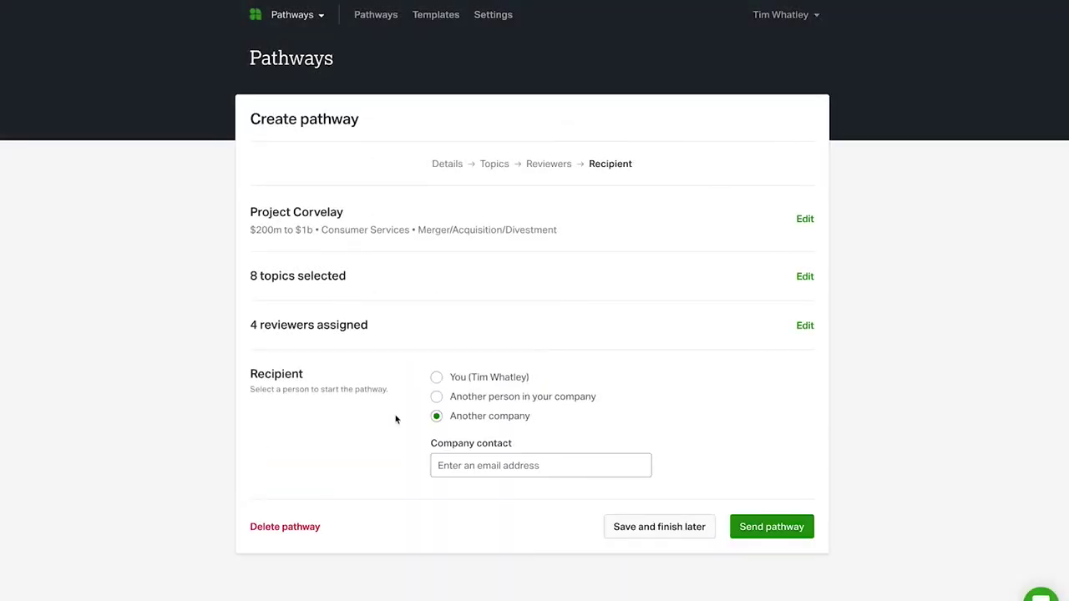
{"action": "left_click", "coordinate": [436, 376]}
{"action": "left_click", "coordinate": [782, 477]}
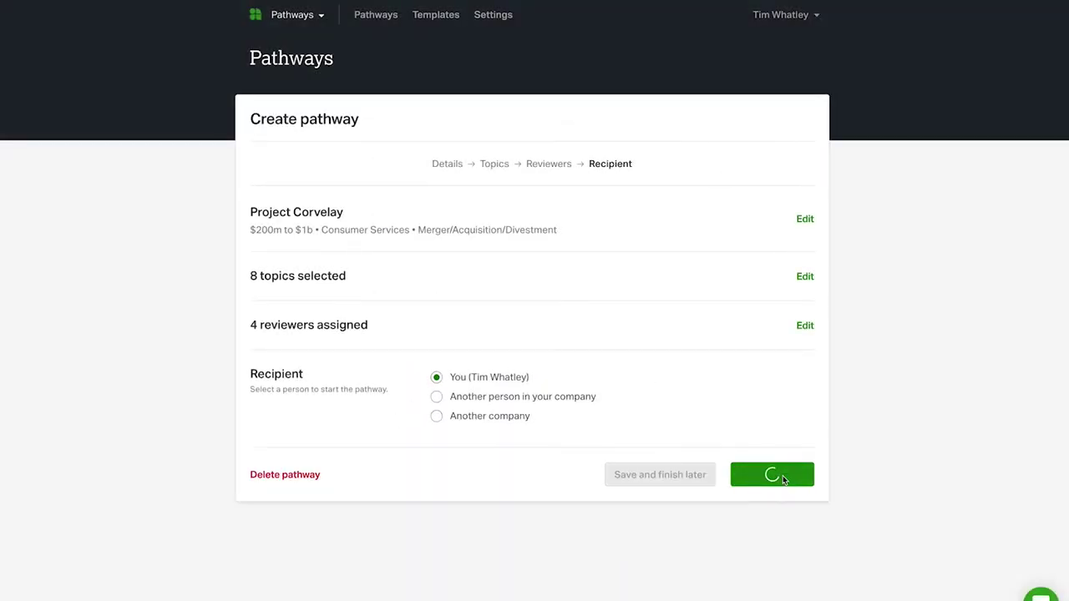
Step: Mark Breaches of Contract as Documented and tick the legal annual review requirement
{"action": "left_click", "coordinate": [781, 401]}
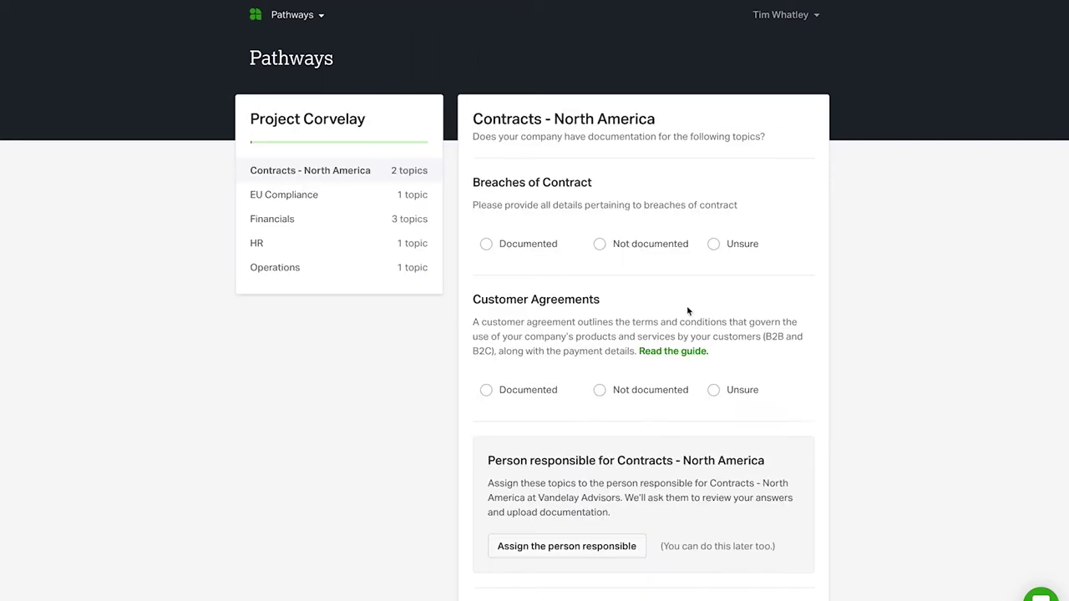
{"action": "left_click", "coordinate": [487, 244]}
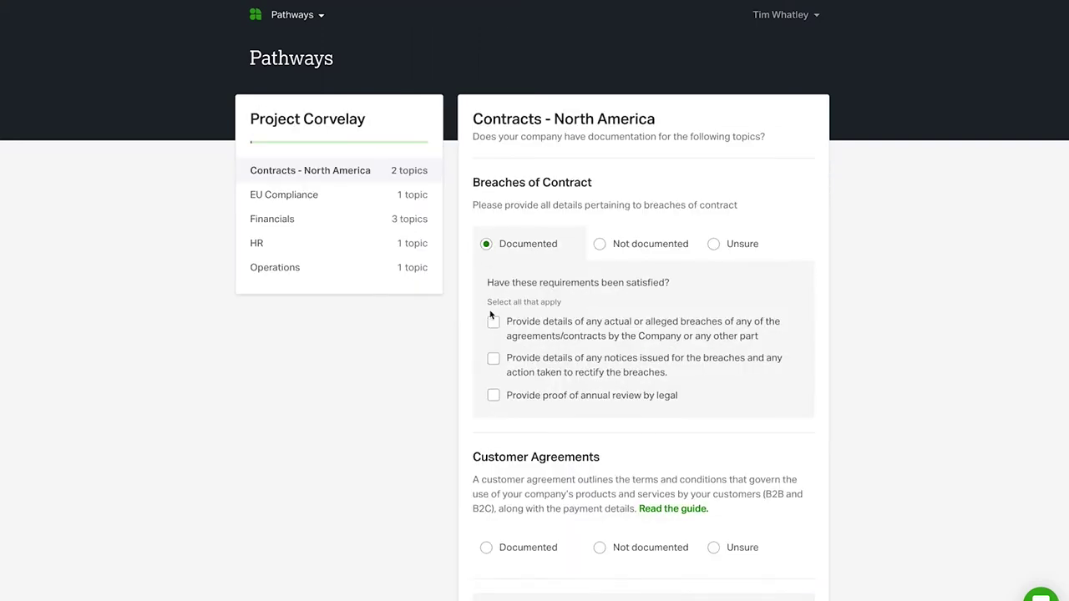
{"action": "left_click", "coordinate": [493, 395]}
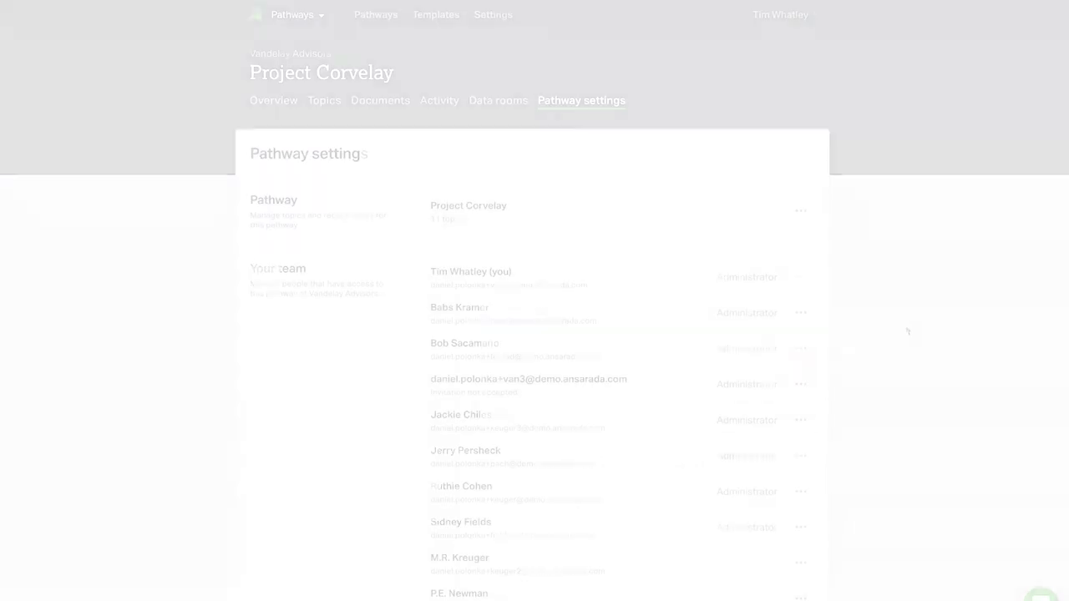
Step: Invite an outside company with the contact's pasted e-mail, granting access to every Project Corvelay area
{"action": "scroll", "coordinate": [906, 330], "scroll_direction": "down", "scroll_amount": 2}
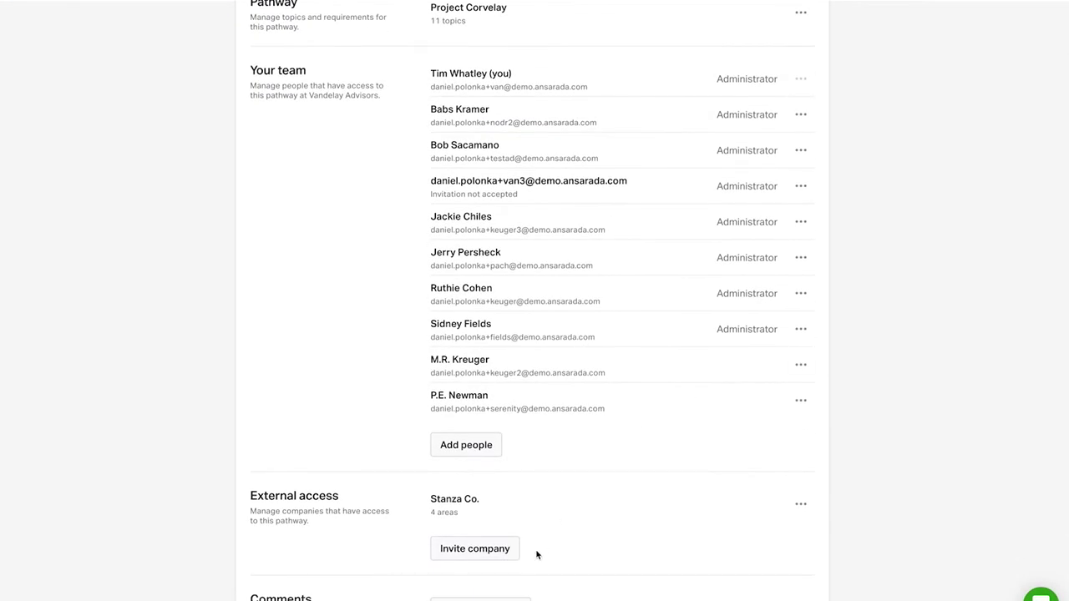
{"action": "left_click", "coordinate": [499, 551]}
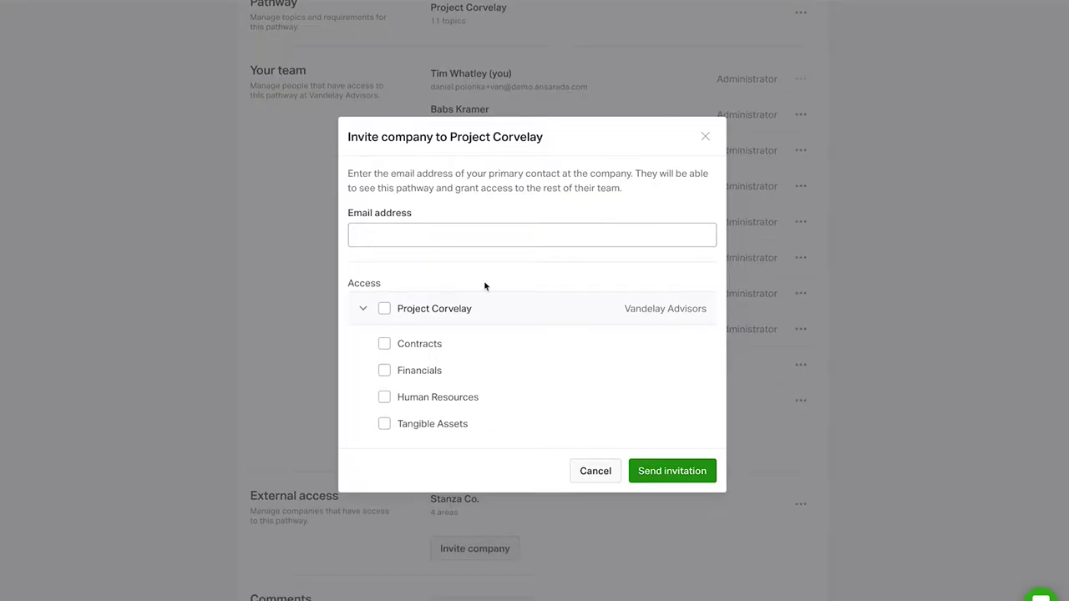
{"action": "left_click", "coordinate": [485, 236]}
{"action": "key", "text": "ctrl+v"}
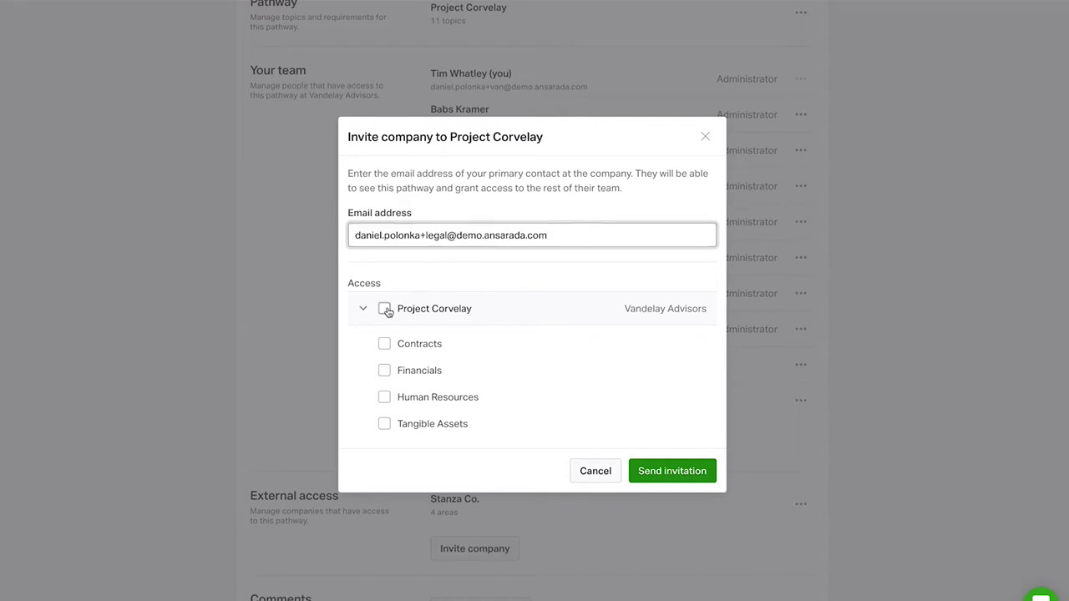
{"action": "left_click", "coordinate": [384, 309]}
{"action": "left_click", "coordinate": [672, 470]}
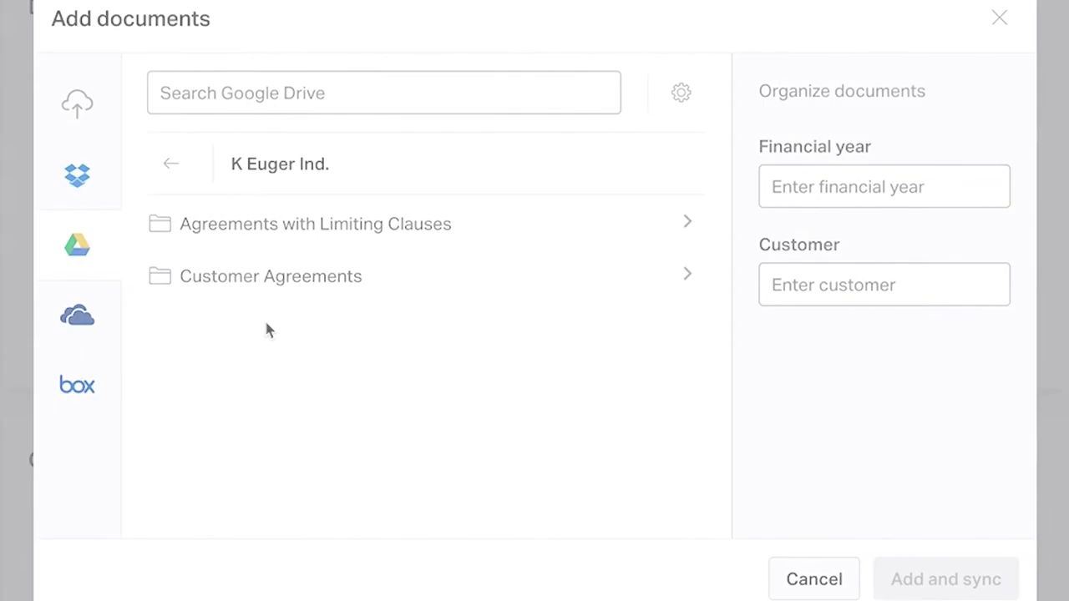
Step: Sync the Customer Agreements Drive folder and draft a comment asking to confirm the Dec 19 vendor list
{"action": "mouse_move", "coordinate": [329, 280]}
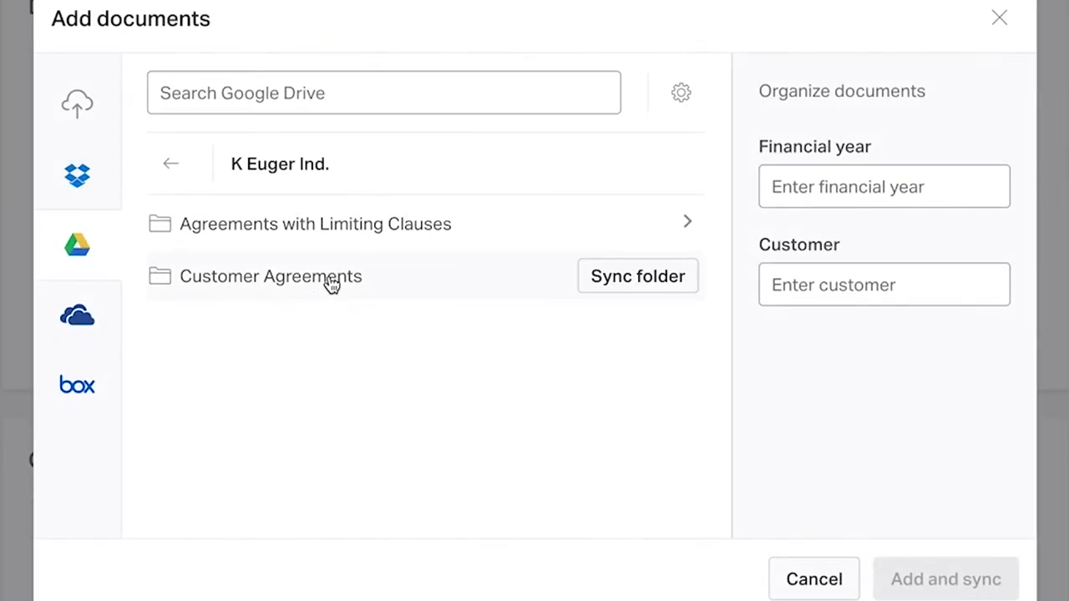
{"action": "left_click", "coordinate": [601, 282]}
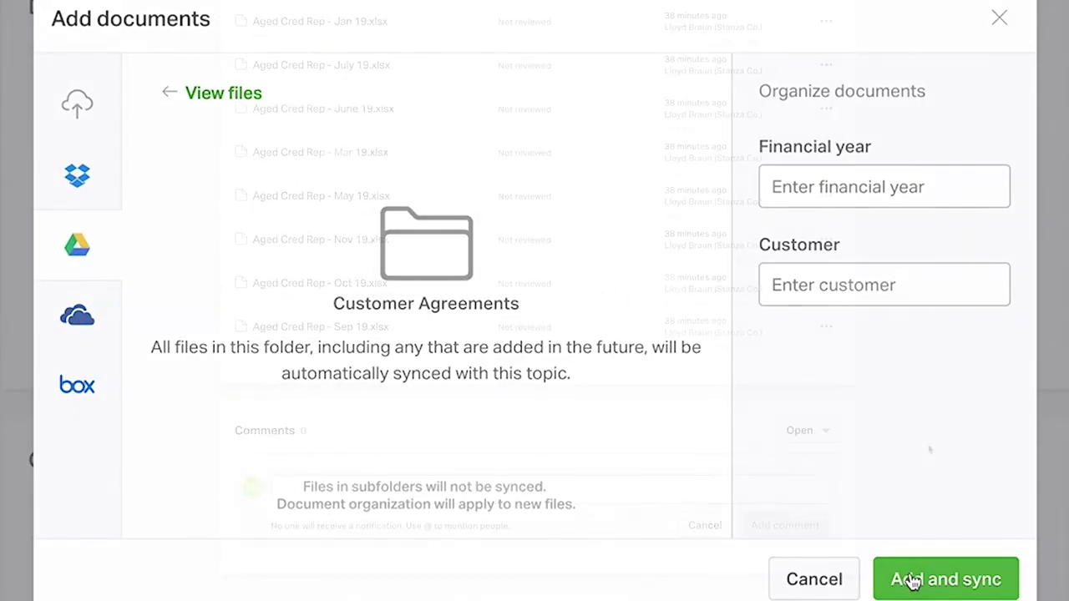
{"action": "type", "text": "confirm the vendor list from Dec 19 is still accurate "}
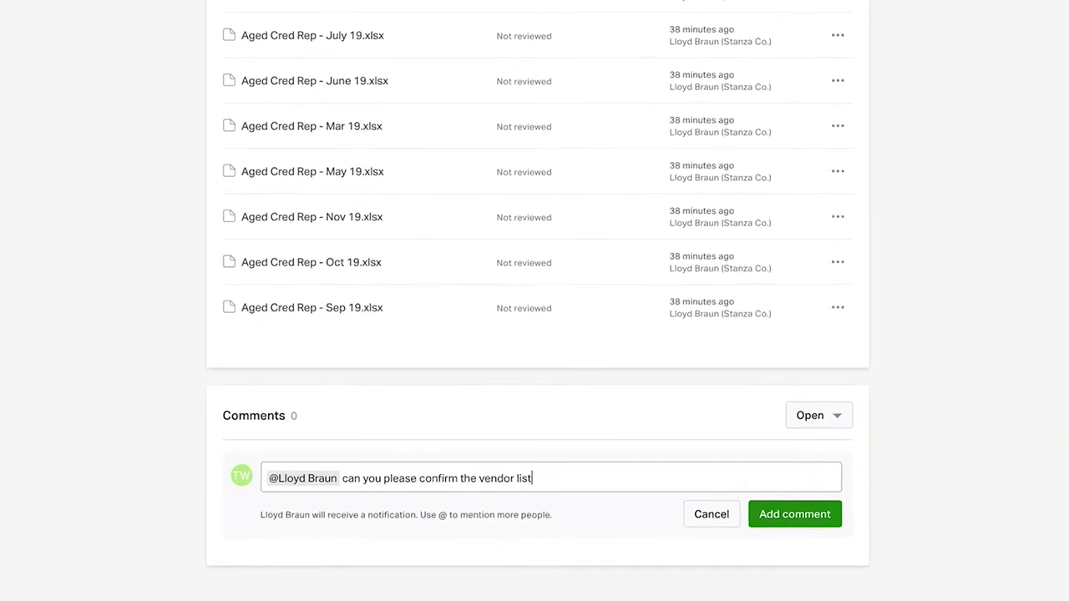
{"action": "type", "text": "as of Feb 2020? @"}
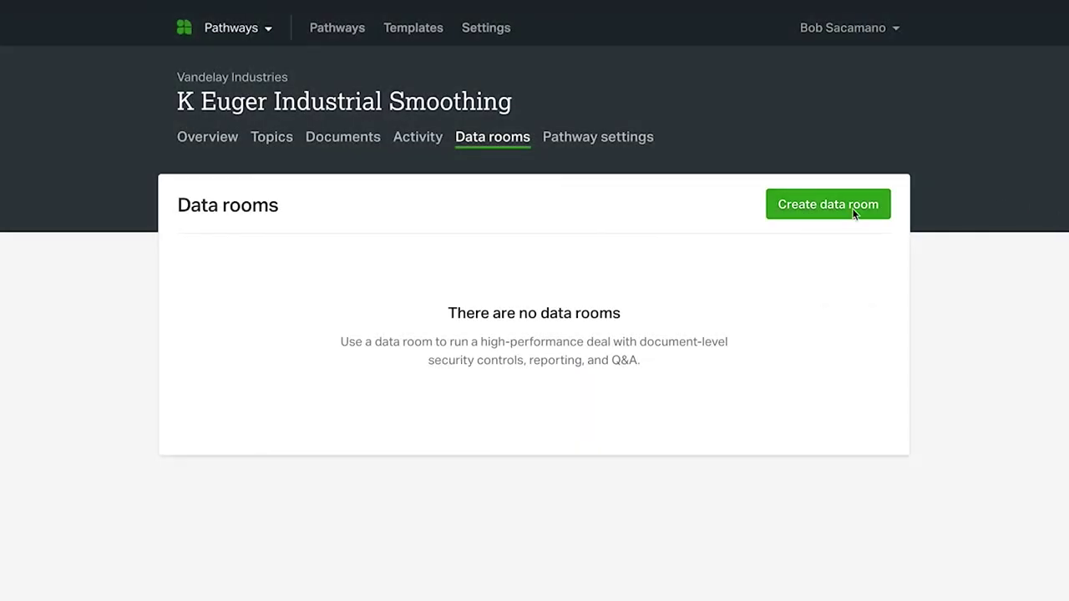
Step: Create the Project K Euger data room and expand all folders in its document index
{"action": "left_click", "coordinate": [853, 214]}
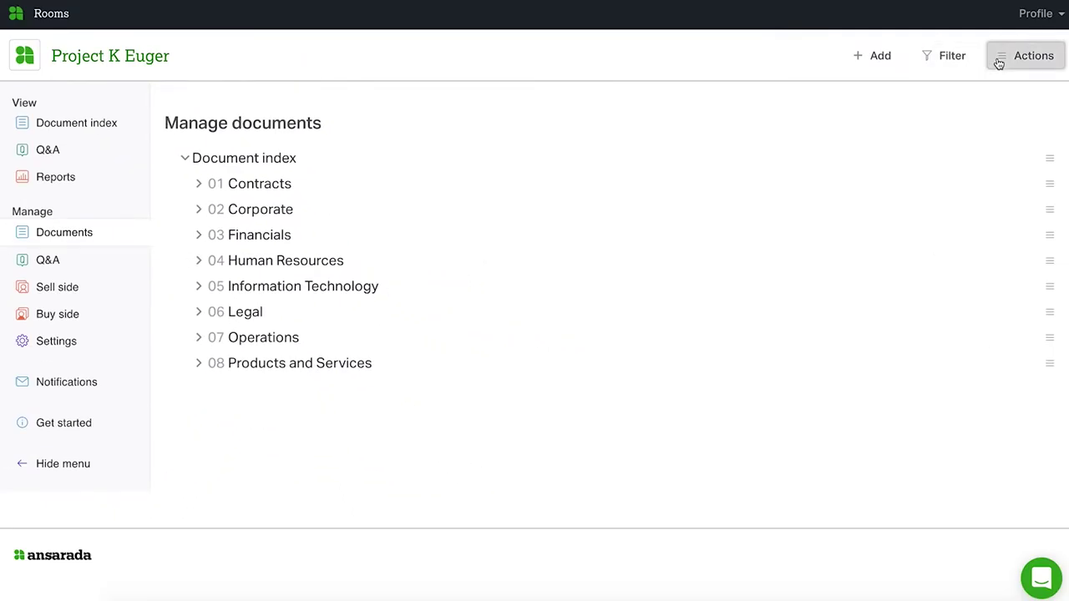
{"action": "left_click", "coordinate": [997, 60]}
{"action": "left_click", "coordinate": [996, 92]}
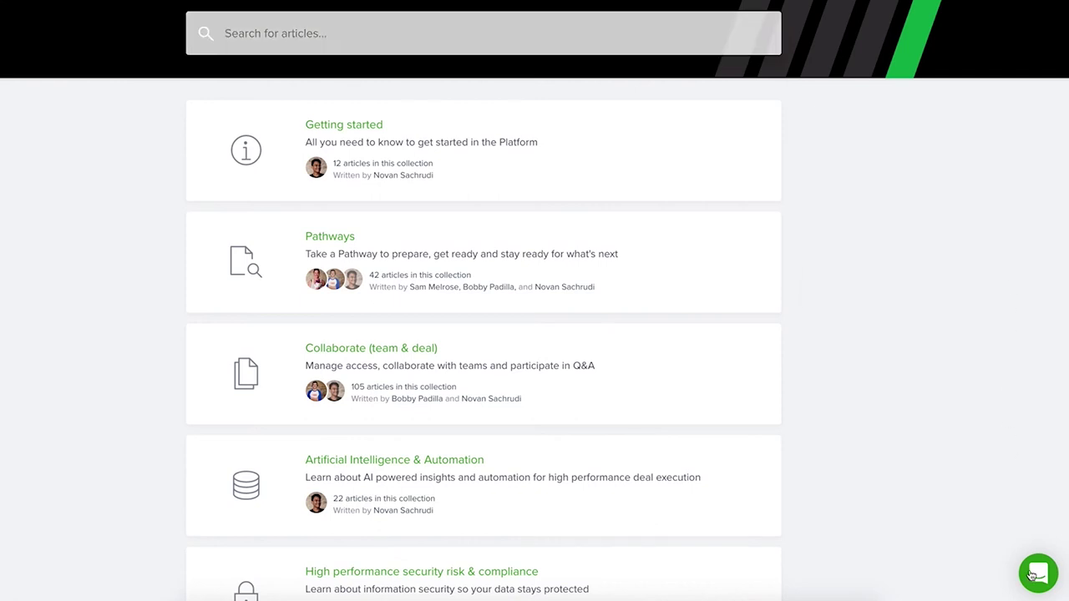
Step: Send support a new chat message: 'I need help setting up my first pathway.'
{"action": "left_click", "coordinate": [1036, 574]}
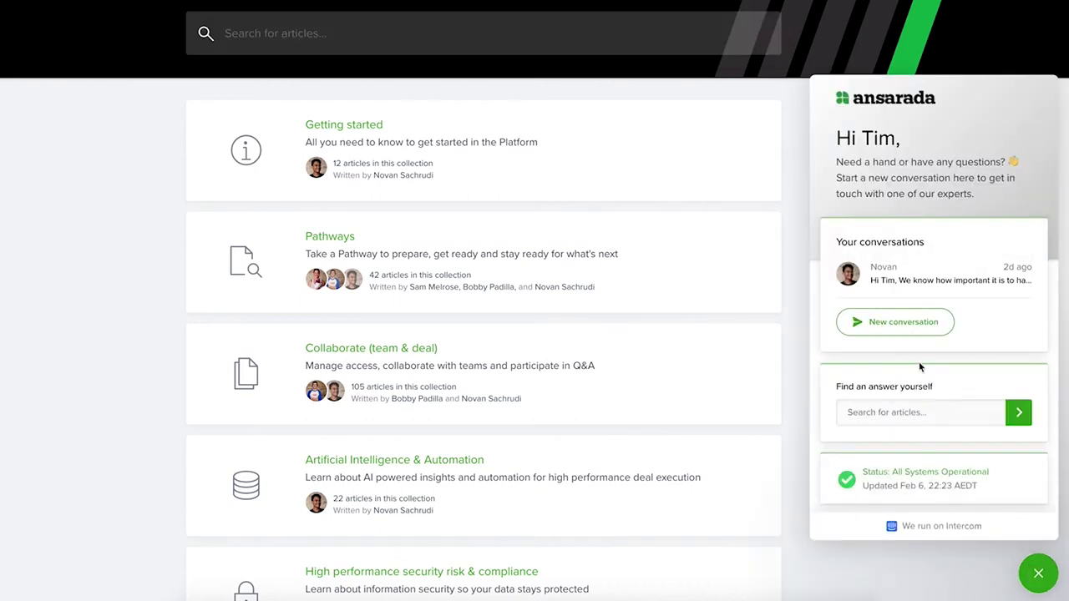
{"action": "left_click", "coordinate": [906, 326]}
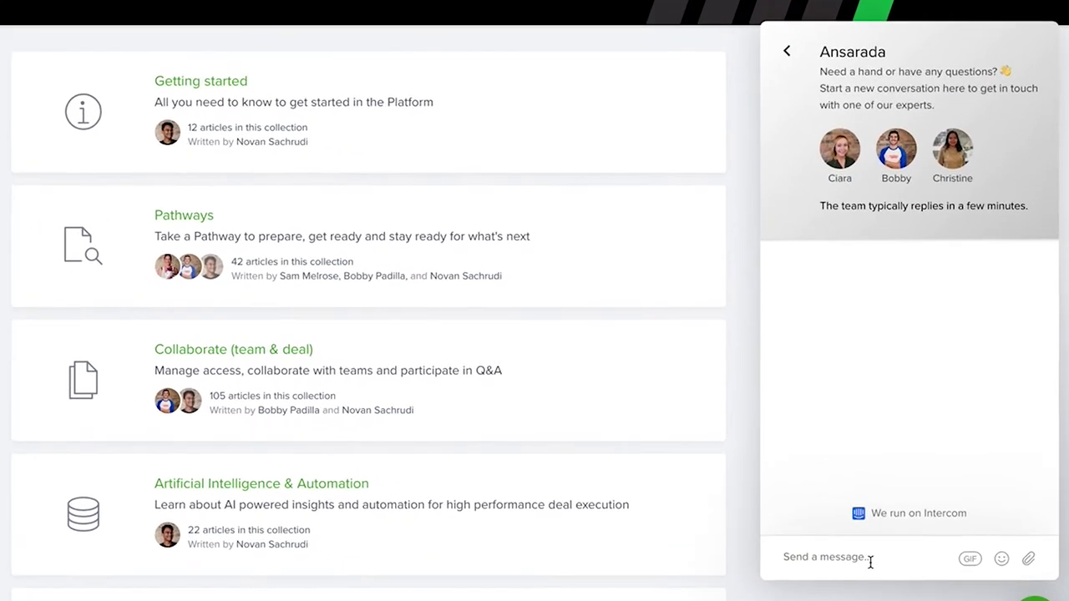
{"action": "left_click", "coordinate": [869, 558]}
{"action": "type", "text": "I need help setting up my first pathway."}
{"action": "left_click", "coordinate": [1027, 570]}
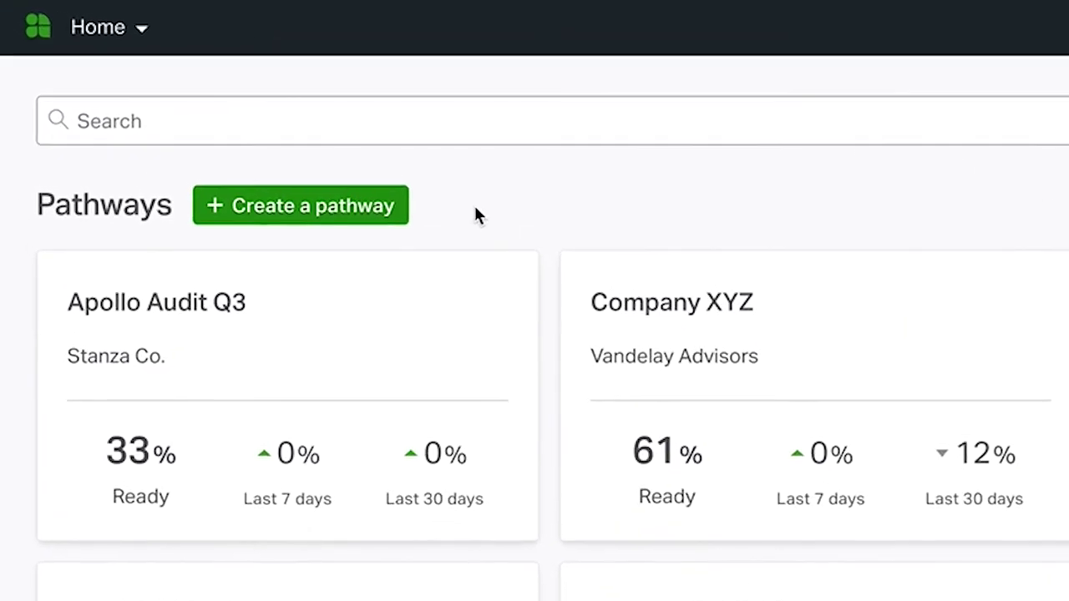
Step: Switch from Home to the Pathways section using the top-bar product dropdown
{"action": "left_click", "coordinate": [120, 42]}
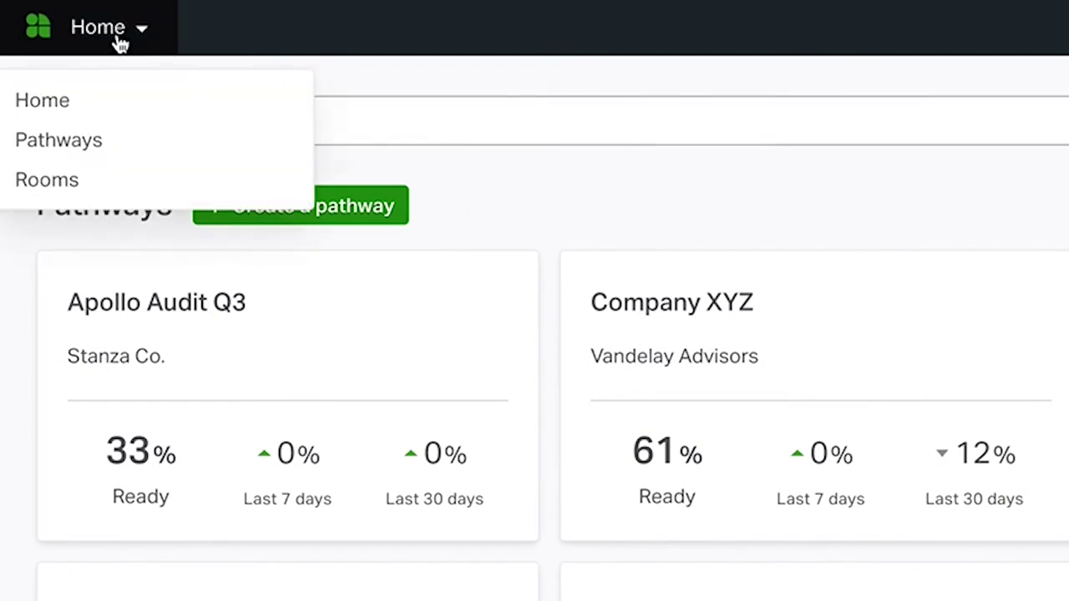
{"action": "left_click", "coordinate": [107, 139]}
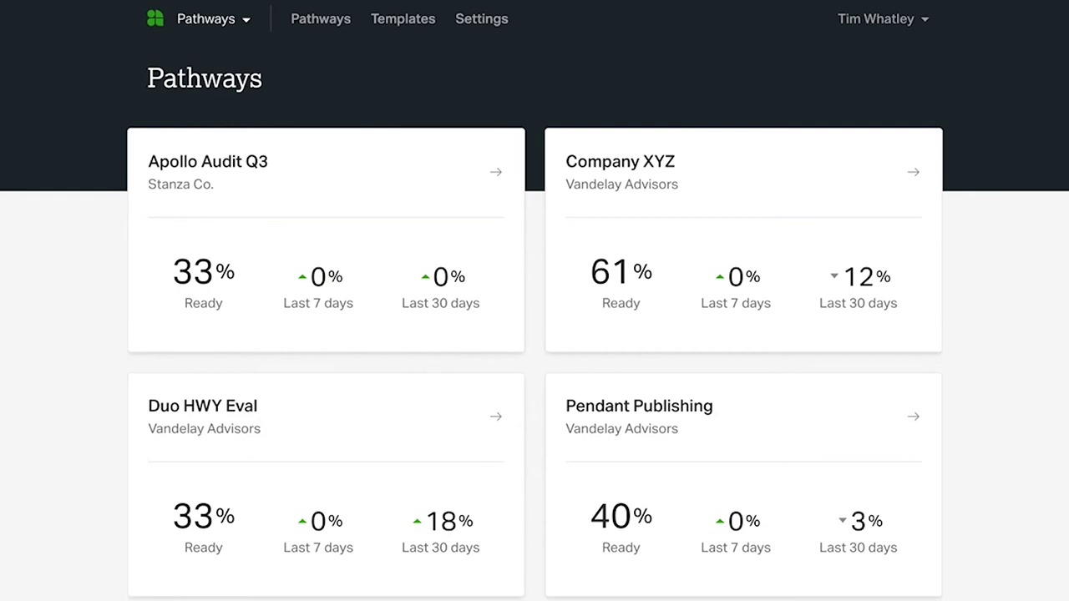
{"action": "scroll", "coordinate": [535, 301], "scroll_direction": "down", "scroll_amount": 4}
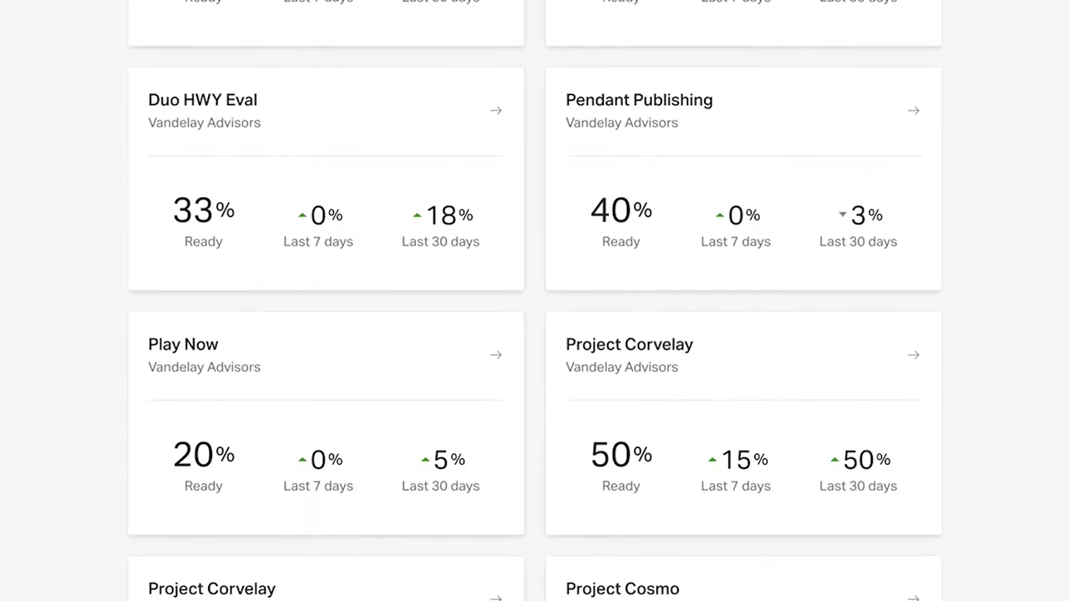
{"action": "scroll", "coordinate": [534, 301], "scroll_direction": "down", "scroll_amount": 5}
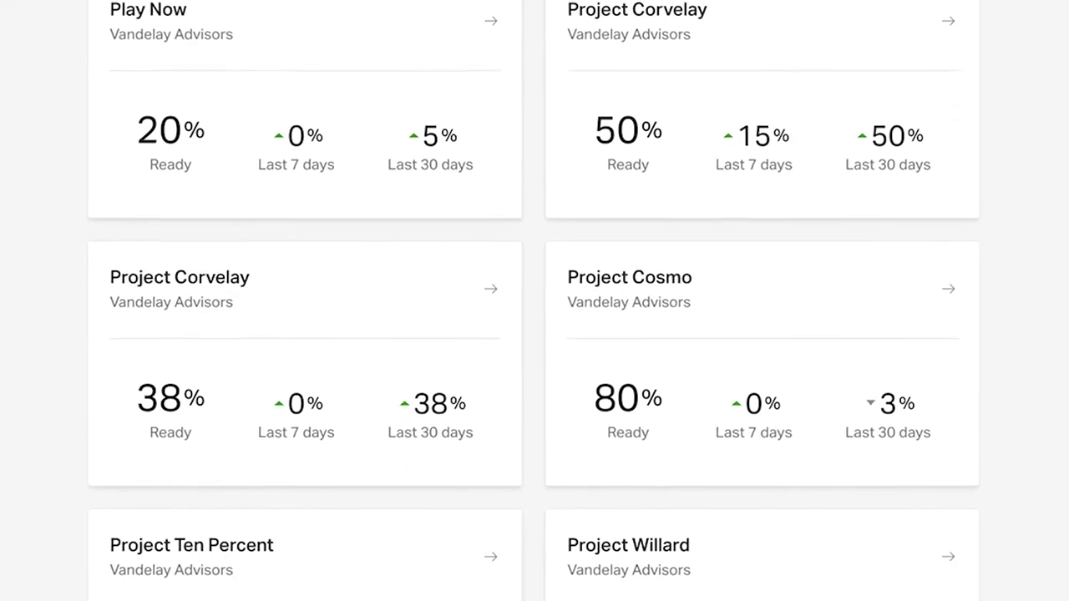
{"action": "scroll", "coordinate": [534, 300], "scroll_direction": "down", "scroll_amount": 3}
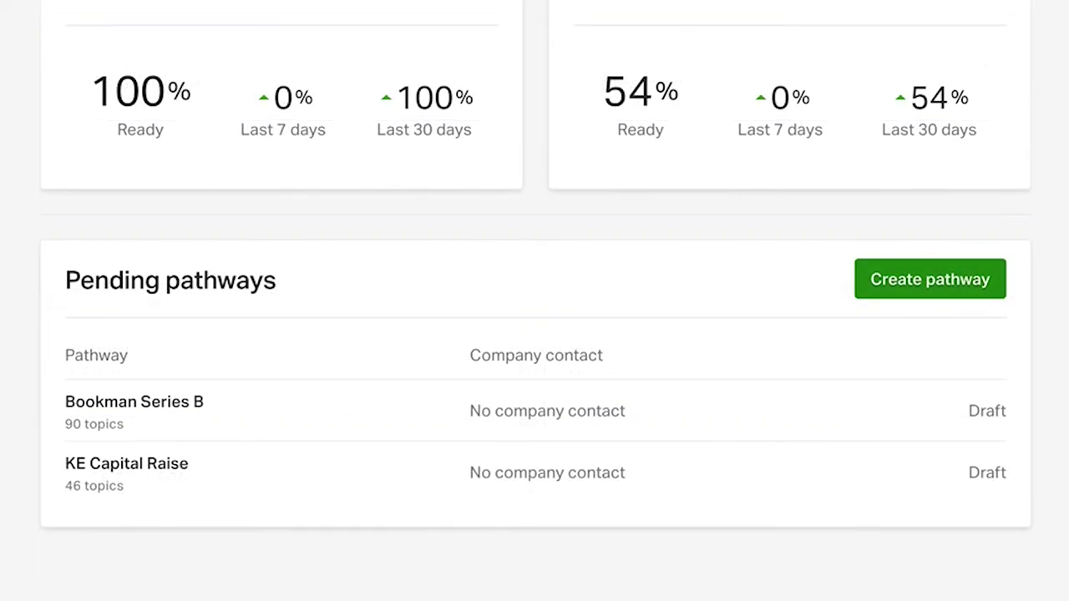
{"action": "scroll", "coordinate": [923, 93], "scroll_direction": "up", "scroll_amount": 10}
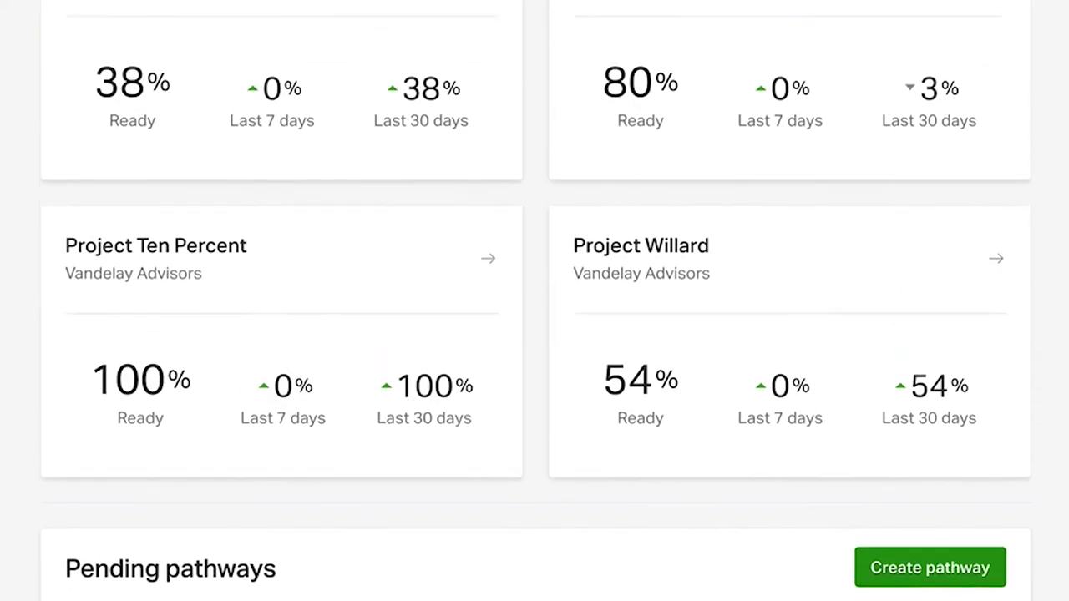
{"action": "left_click", "coordinate": [877, 127]}
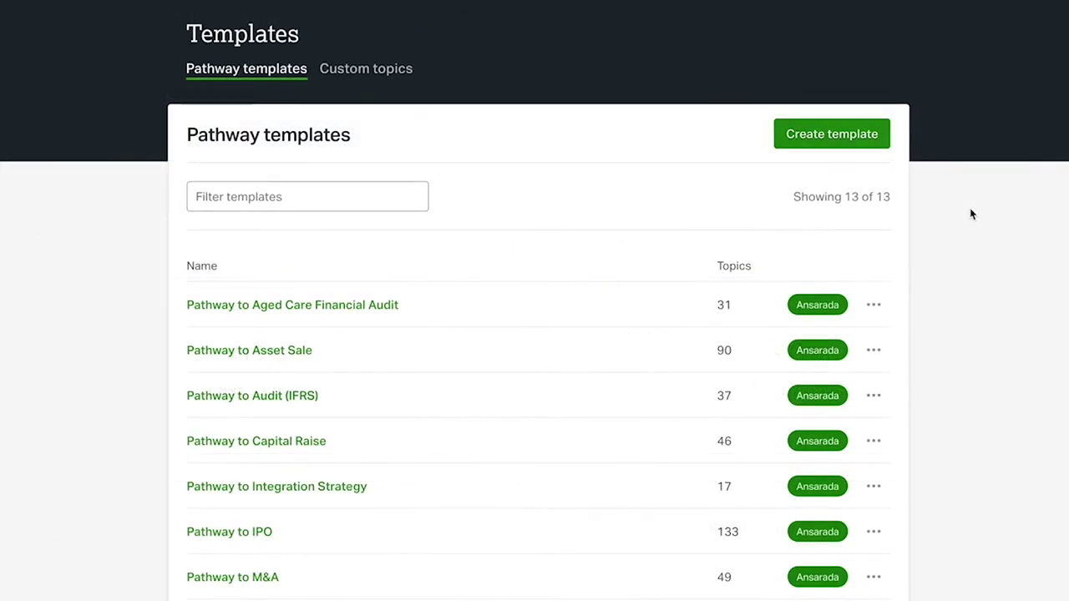
Step: Scroll down the Create pathway form with the name K Euger Industrial M&A entered
{"action": "scroll", "coordinate": [972, 215], "scroll_direction": "down", "scroll_amount": 3}
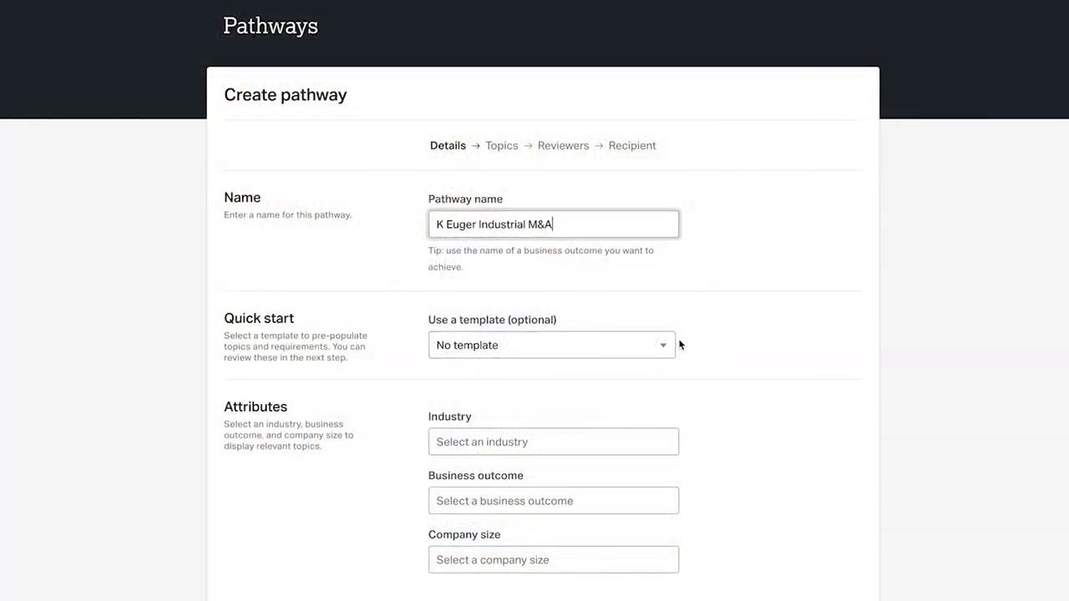
Step: Open the Use a template list and scroll through Pathway to M&A's contract requirements
{"action": "left_click", "coordinate": [674, 345]}
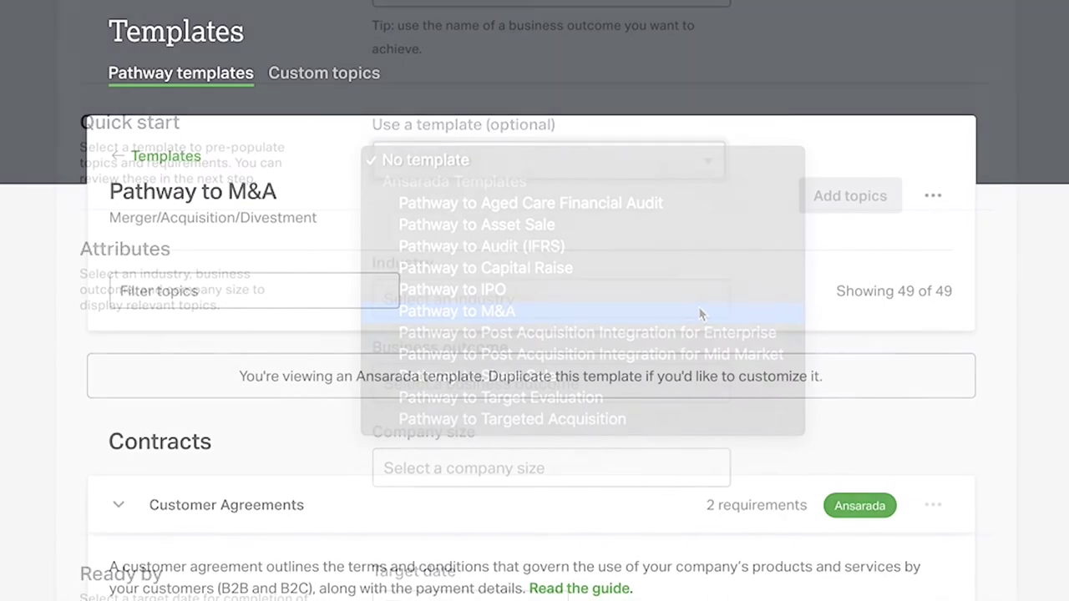
{"action": "scroll", "coordinate": [534, 334], "scroll_direction": "down", "scroll_amount": 4}
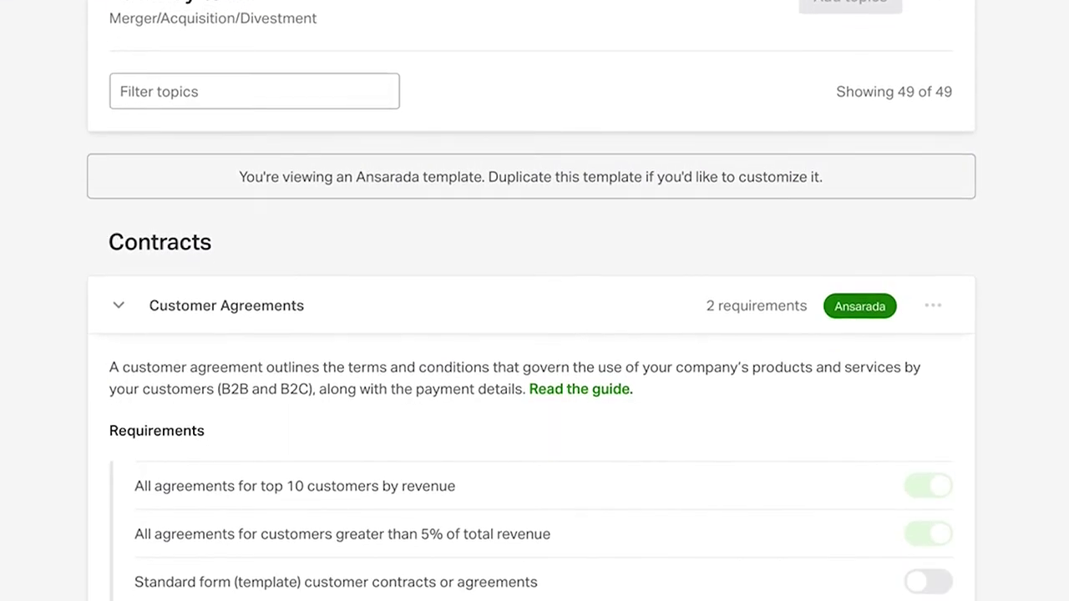
{"action": "scroll", "coordinate": [535, 334], "scroll_direction": "down", "scroll_amount": 3}
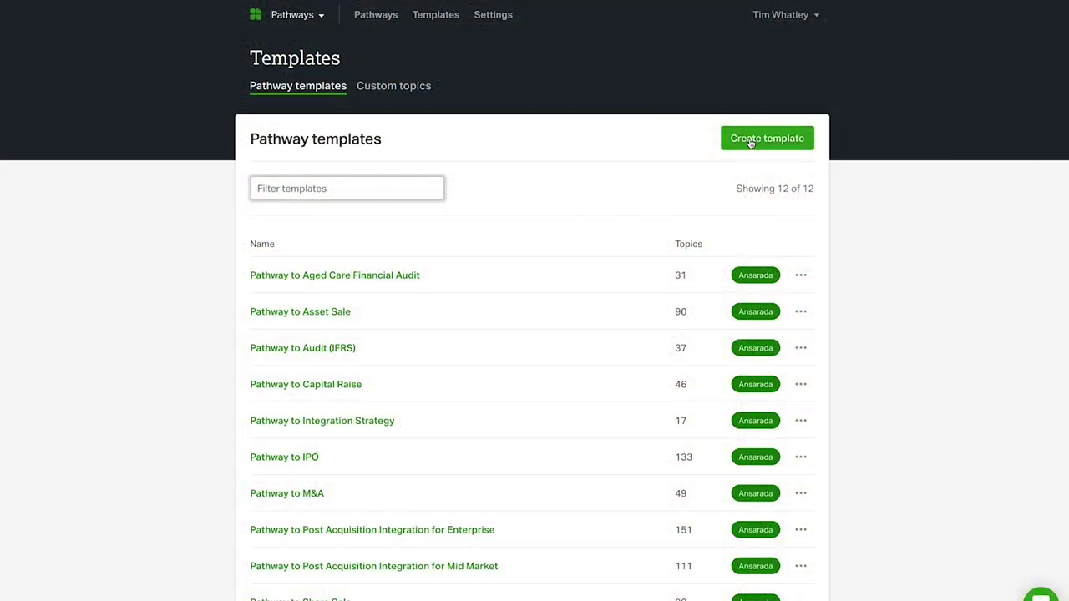
Step: Start a new template set to Consumer Services, Merger/Acquisition/Divestment and $200m to $1b
{"action": "left_click", "coordinate": [750, 142]}
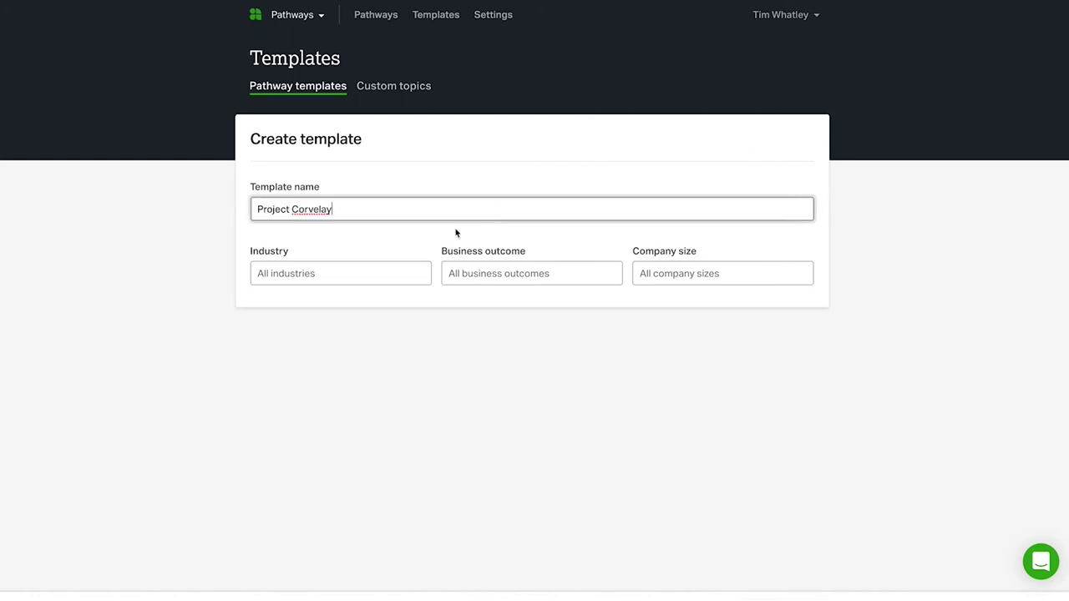
{"action": "left_click", "coordinate": [400, 273]}
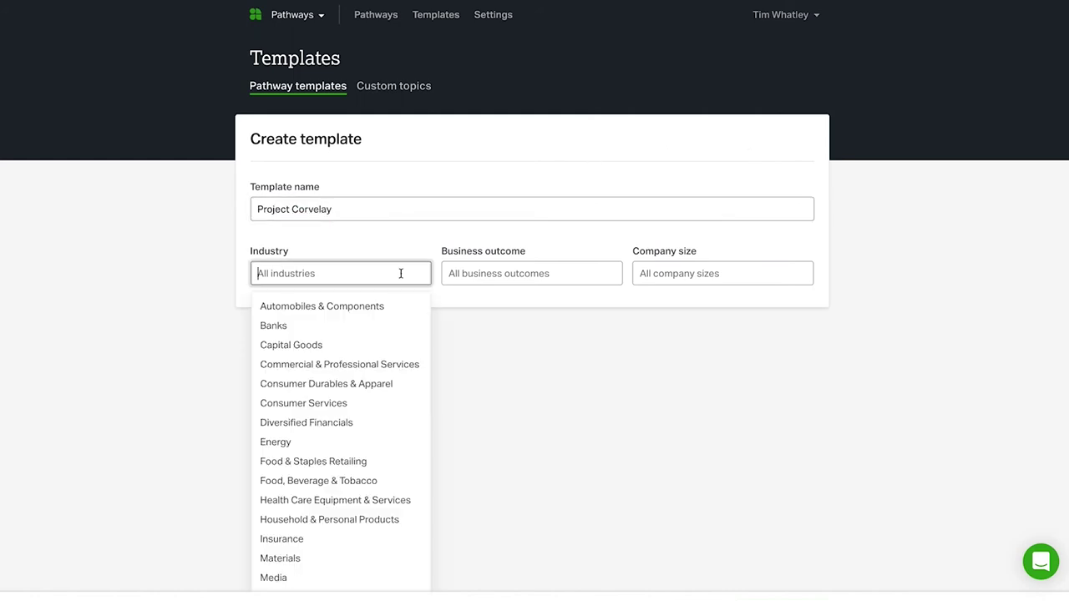
{"action": "left_click", "coordinate": [387, 403]}
{"action": "left_click", "coordinate": [525, 270]}
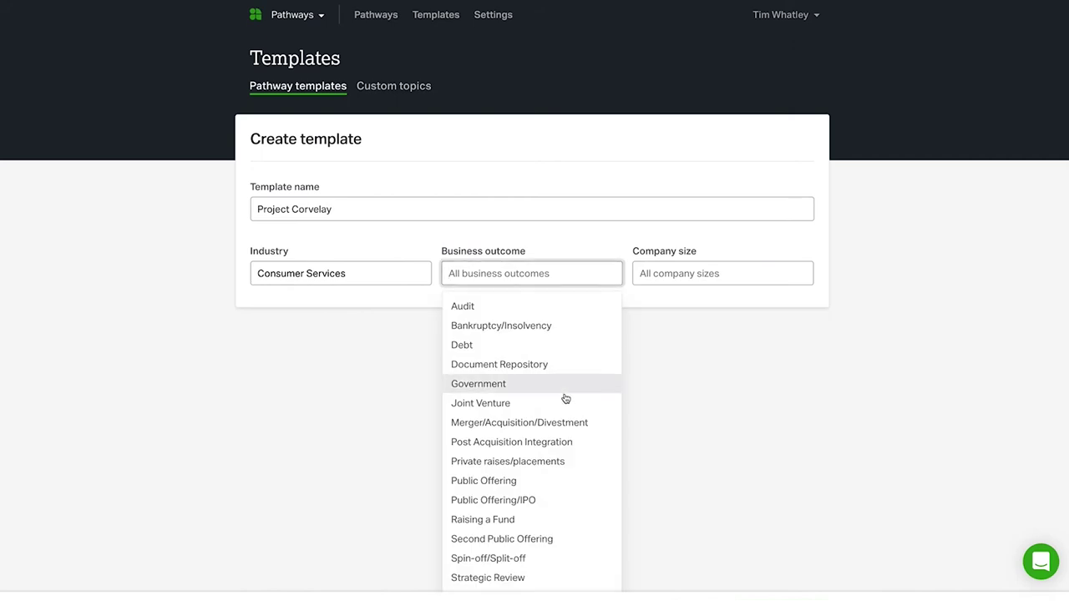
{"action": "left_click", "coordinate": [563, 424]}
{"action": "left_click", "coordinate": [670, 276]}
{"action": "left_click", "coordinate": [692, 345]}
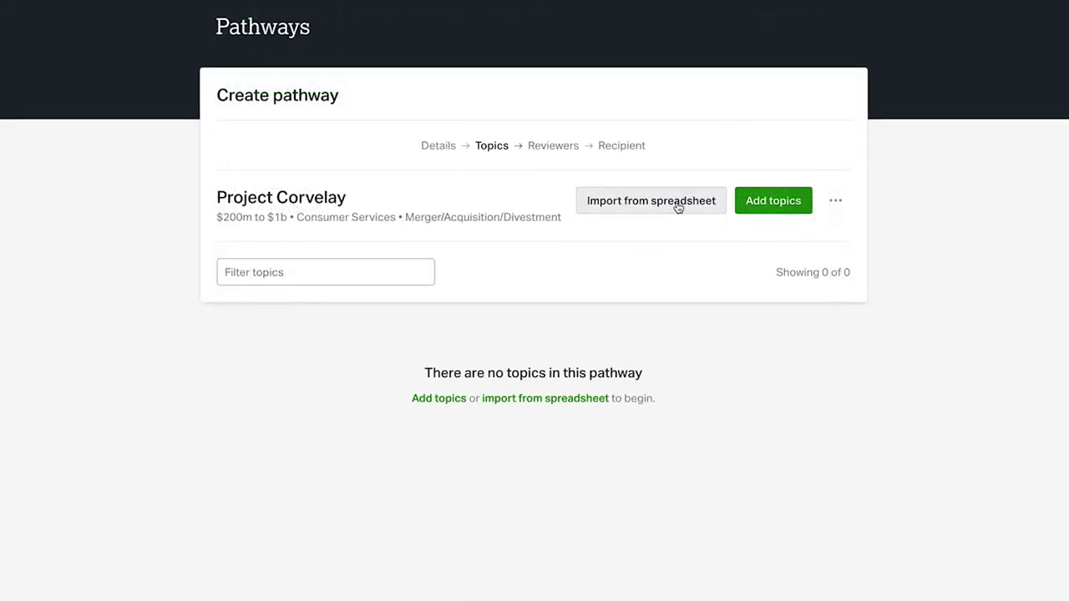
Step: Fill a spreadsheet import row with 'nance', topic 'P&L' and a pasted description in C2
{"action": "left_click", "coordinate": [678, 207]}
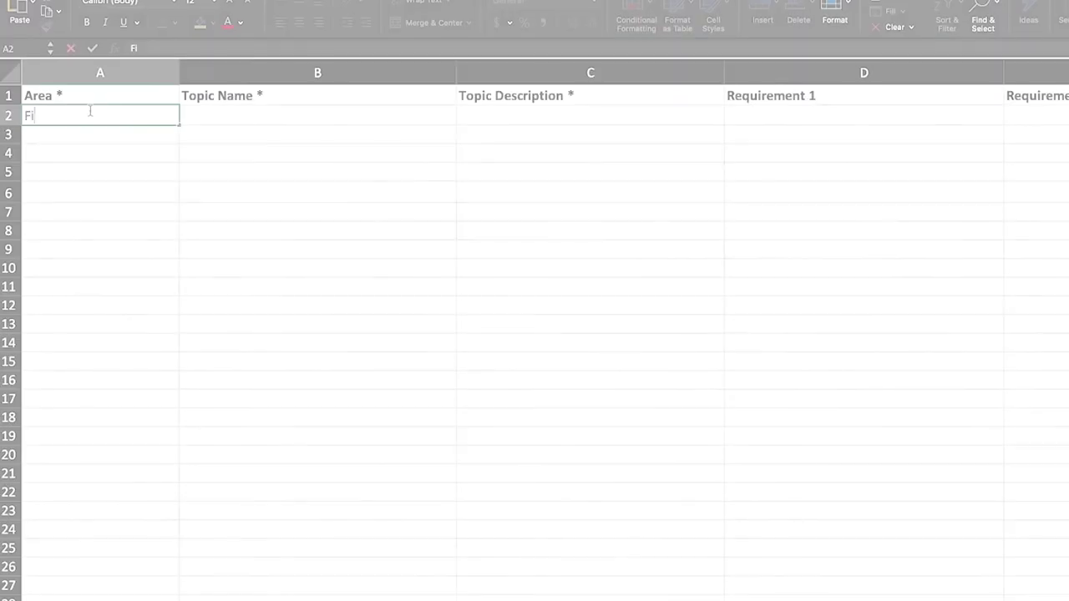
{"action": "type", "text": "nance"}
{"action": "key", "text": "Tab"}
{"action": "type", "text": "P&L"}
{"action": "key", "text": "Tab"}
{"action": "type", "text": "All P&L statements for last 5 years"}
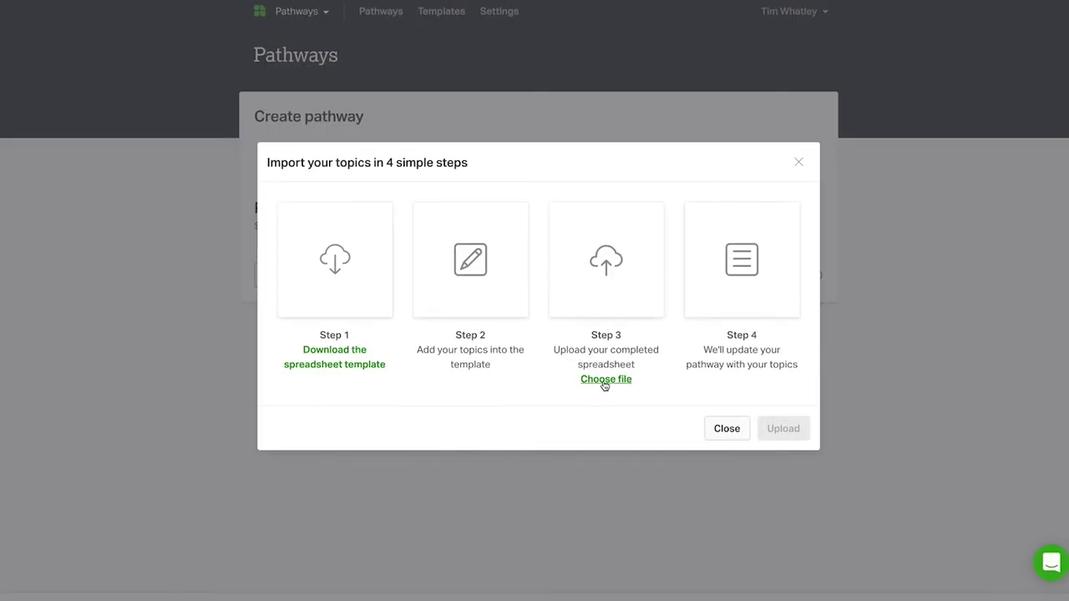
Step: Upload the completed PathwayTemplate.xlsx file and review the imported topics
{"action": "left_click", "coordinate": [604, 381]}
{"action": "left_click", "coordinate": [288, 25]}
{"action": "left_click", "coordinate": [938, 229]}
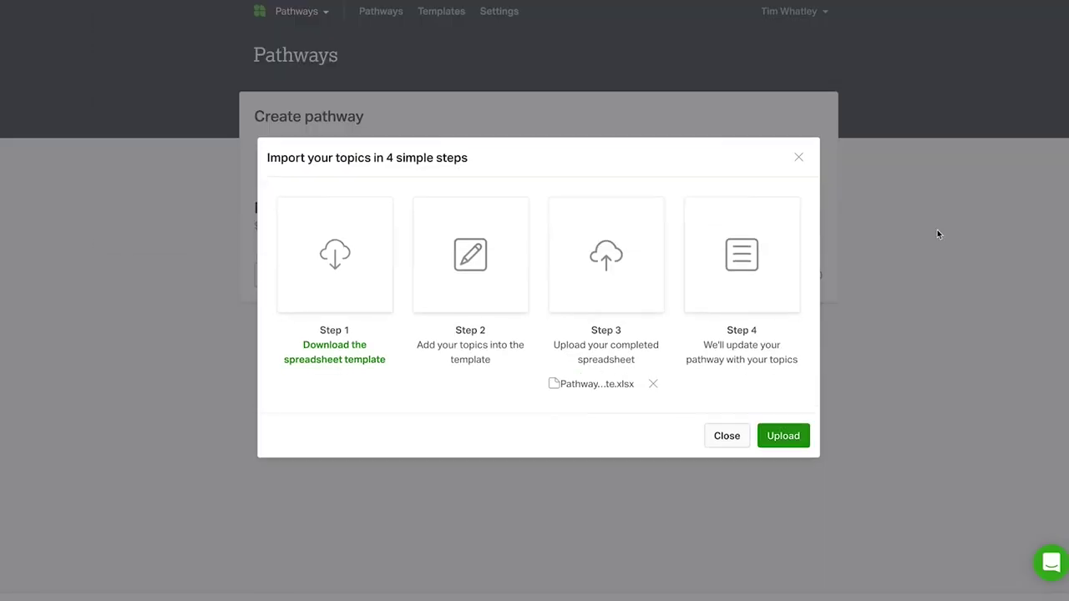
{"action": "left_click", "coordinate": [782, 436]}
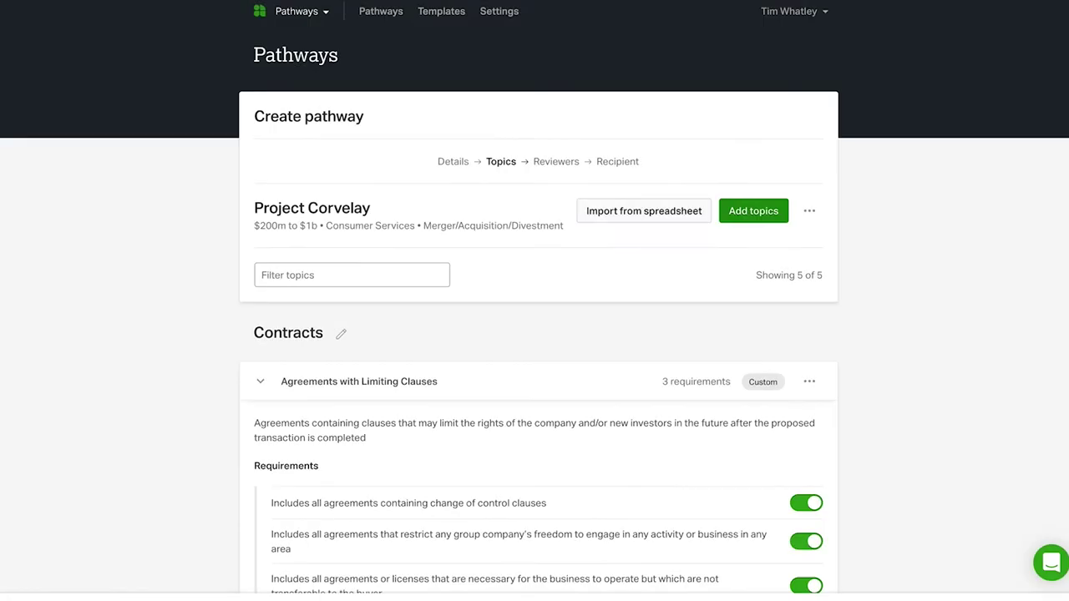
{"action": "scroll", "coordinate": [535, 310], "scroll_direction": "down", "scroll_amount": 5}
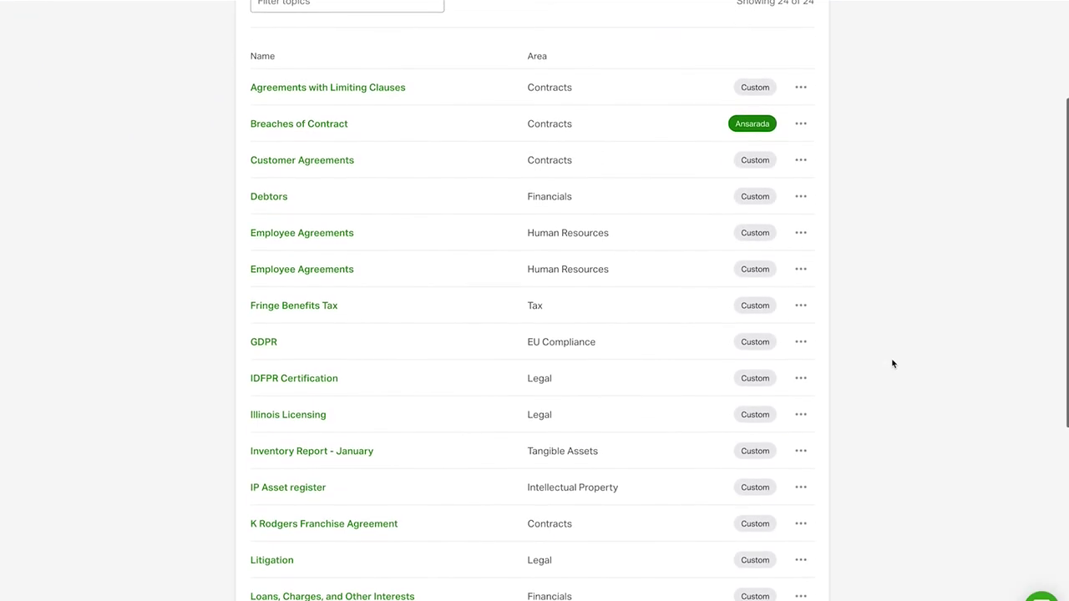
Step: Open the custom GDPR topic (area EU Compliance) and scroll to review its details
{"action": "left_click", "coordinate": [273, 289]}
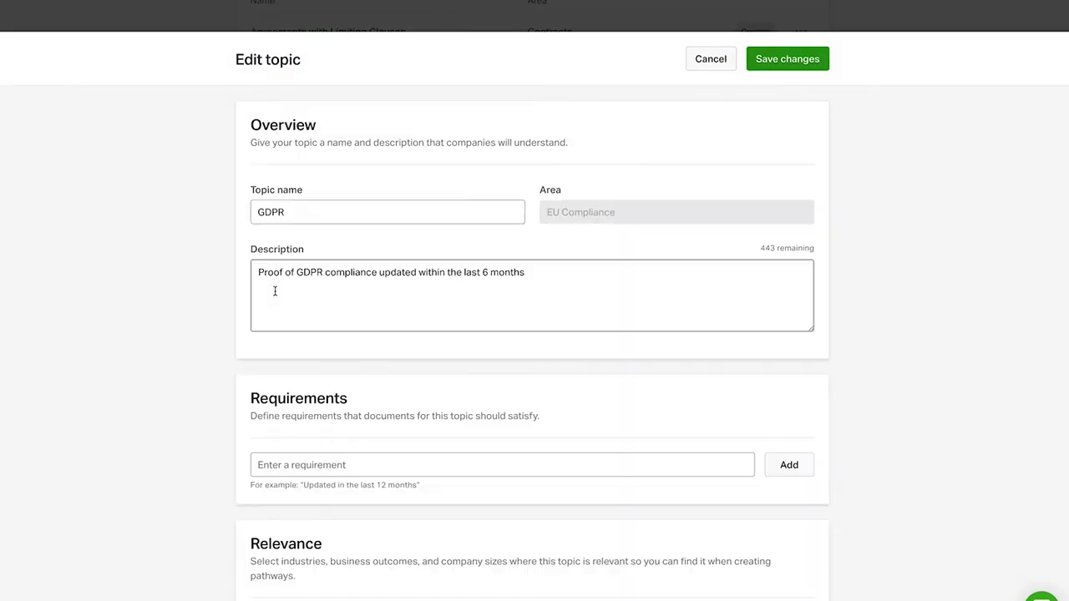
{"action": "scroll", "coordinate": [885, 300], "scroll_direction": "down", "scroll_amount": 5}
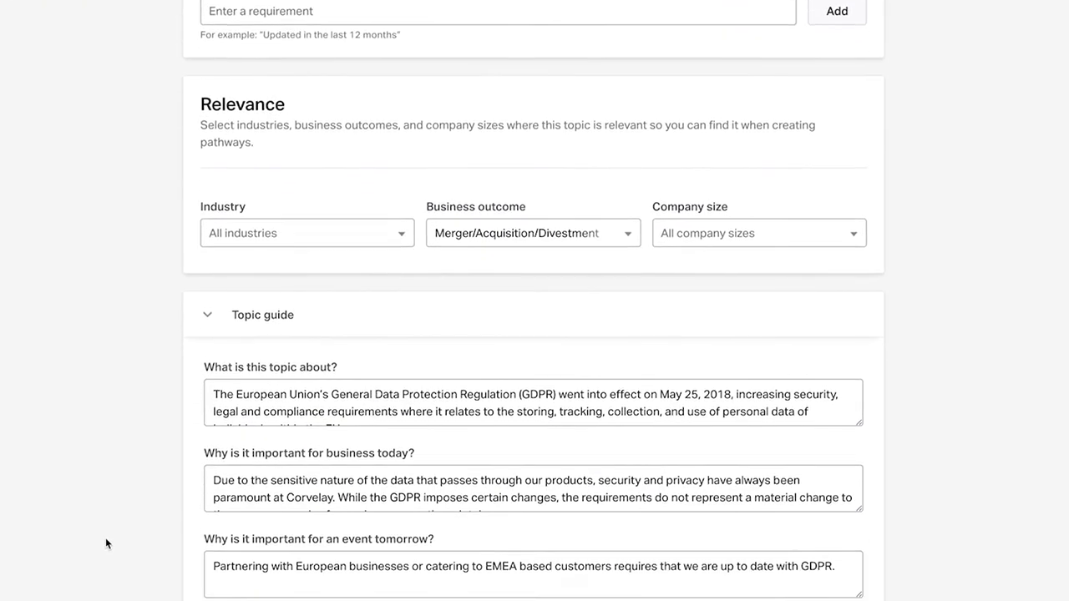
{"action": "scroll", "coordinate": [106, 543], "scroll_direction": "down", "scroll_amount": 1}
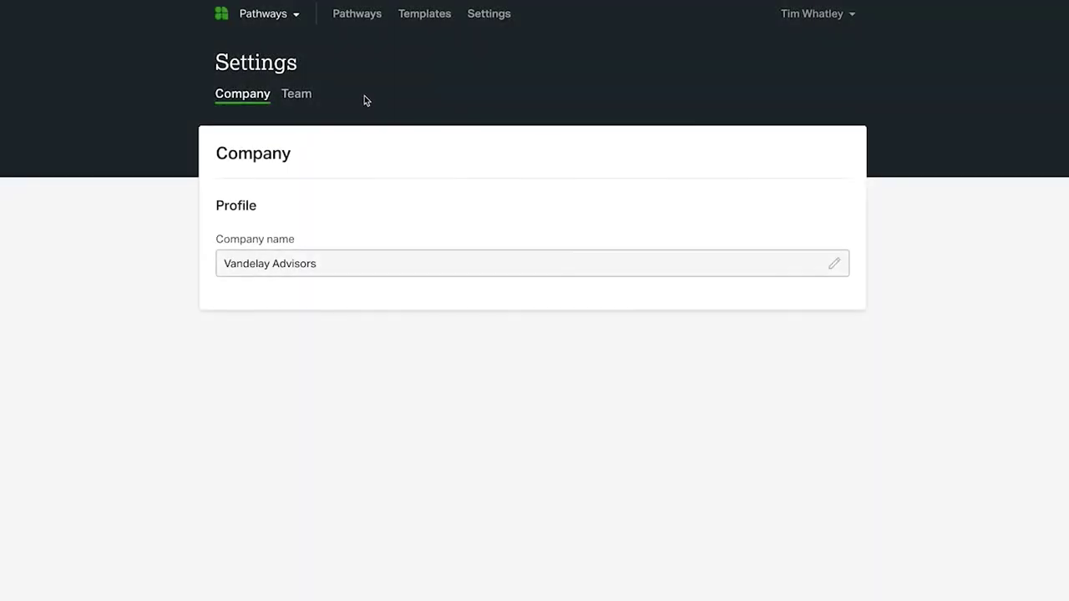
Step: From Team, invite a new administrator by e-mail with access to Pendant Publishing and Play Now
{"action": "left_click", "coordinate": [306, 96]}
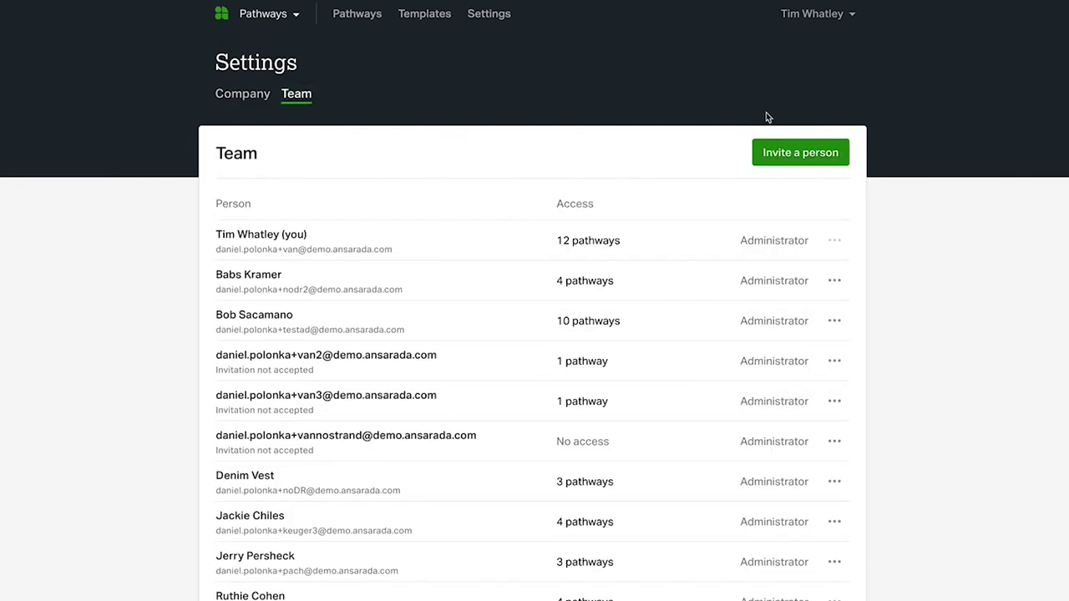
{"action": "left_click", "coordinate": [778, 152]}
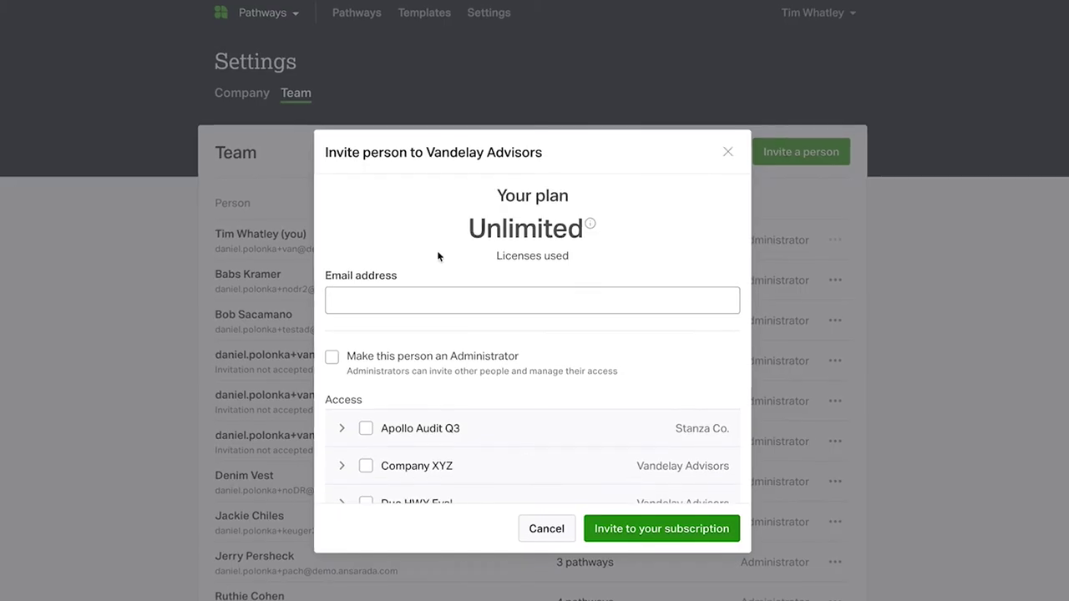
{"action": "left_click", "coordinate": [416, 296]}
{"action": "left_click", "coordinate": [301, 341]}
{"action": "scroll", "coordinate": [510, 351], "scroll_direction": "down", "scroll_amount": 5}
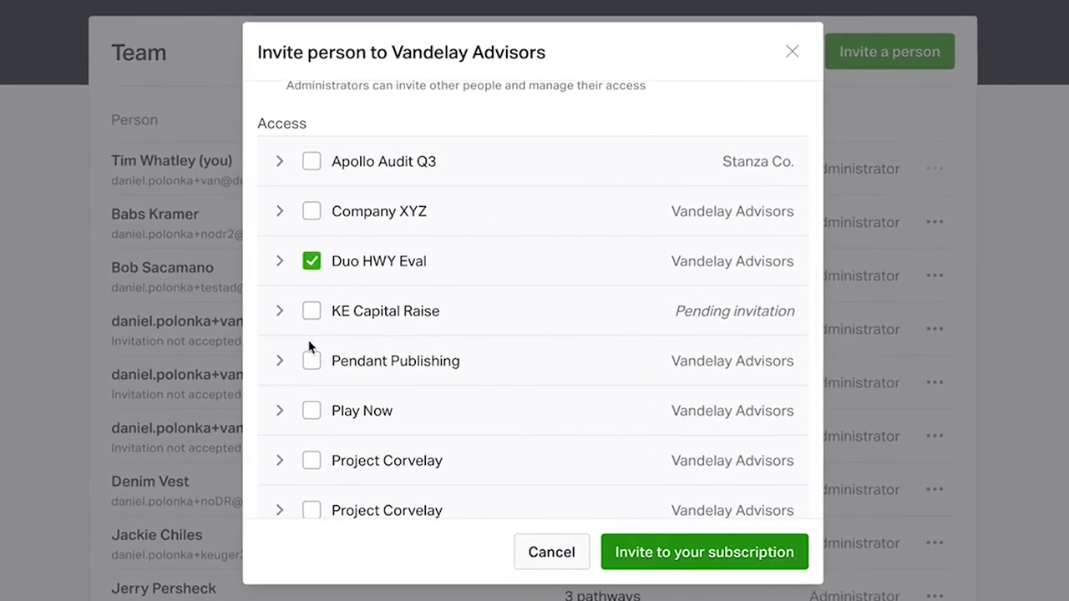
{"action": "left_click", "coordinate": [310, 360]}
{"action": "left_click", "coordinate": [312, 410]}
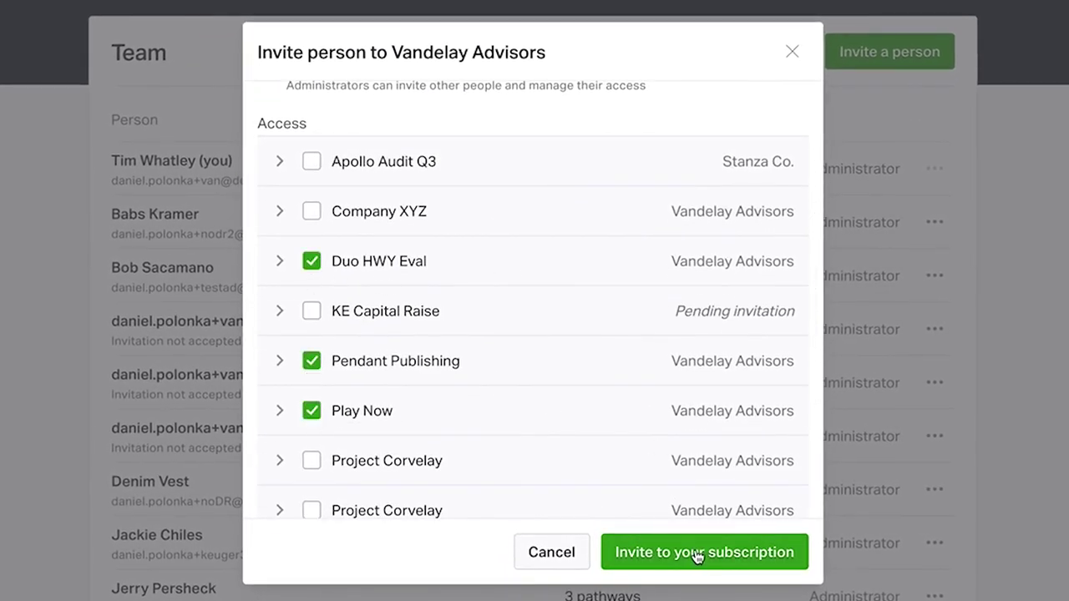
{"action": "left_click", "coordinate": [698, 553]}
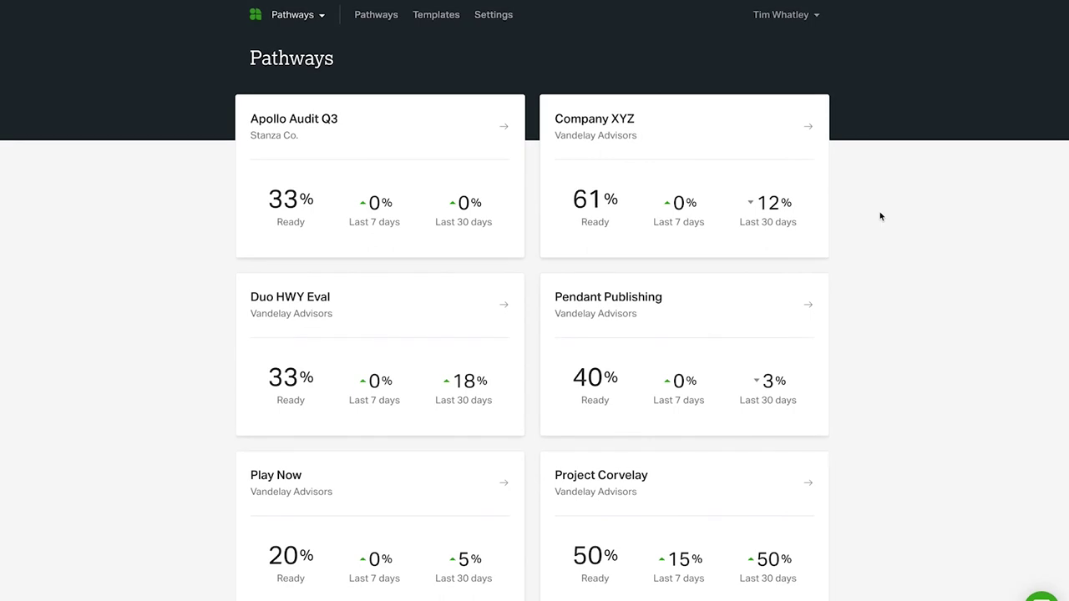
Step: In Account settings, request a link to set a new password, then reopen the account menu
{"action": "left_click", "coordinate": [785, 18]}
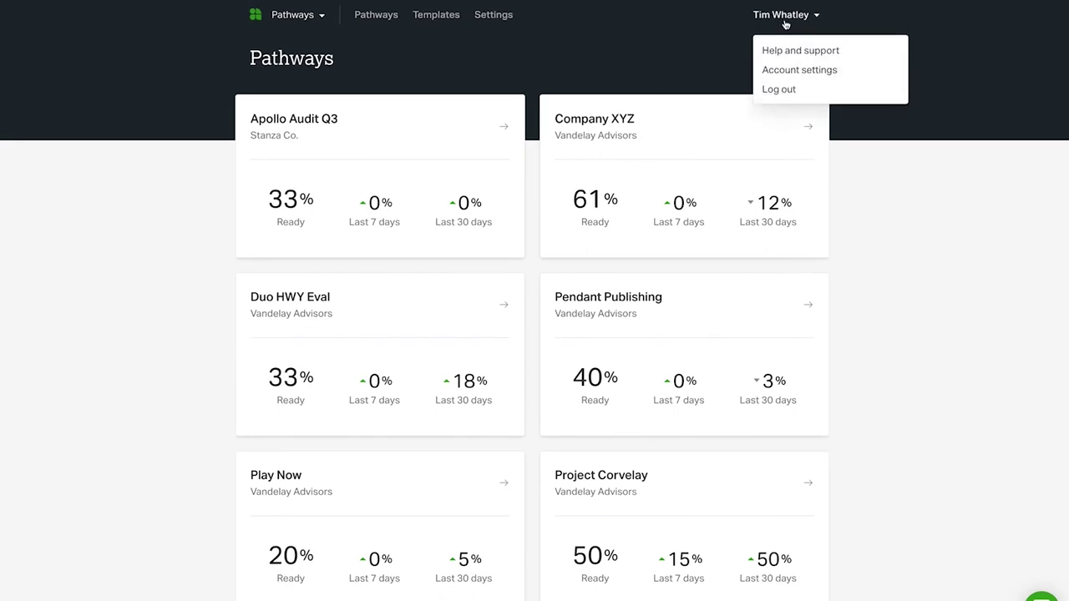
{"action": "left_click", "coordinate": [789, 70]}
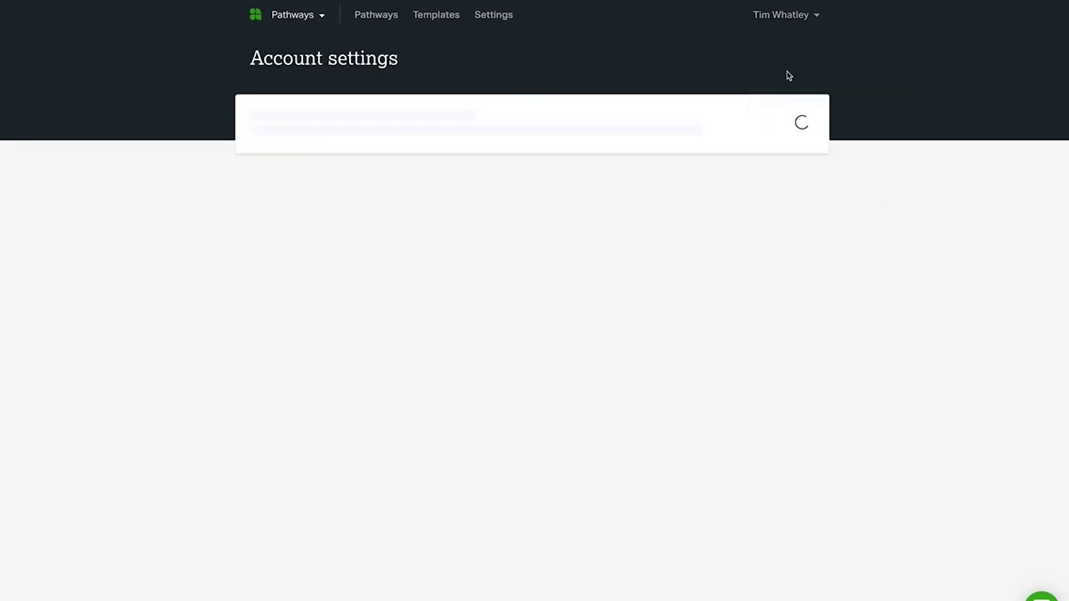
{"action": "scroll", "coordinate": [787, 75], "scroll_direction": "down", "scroll_amount": 5}
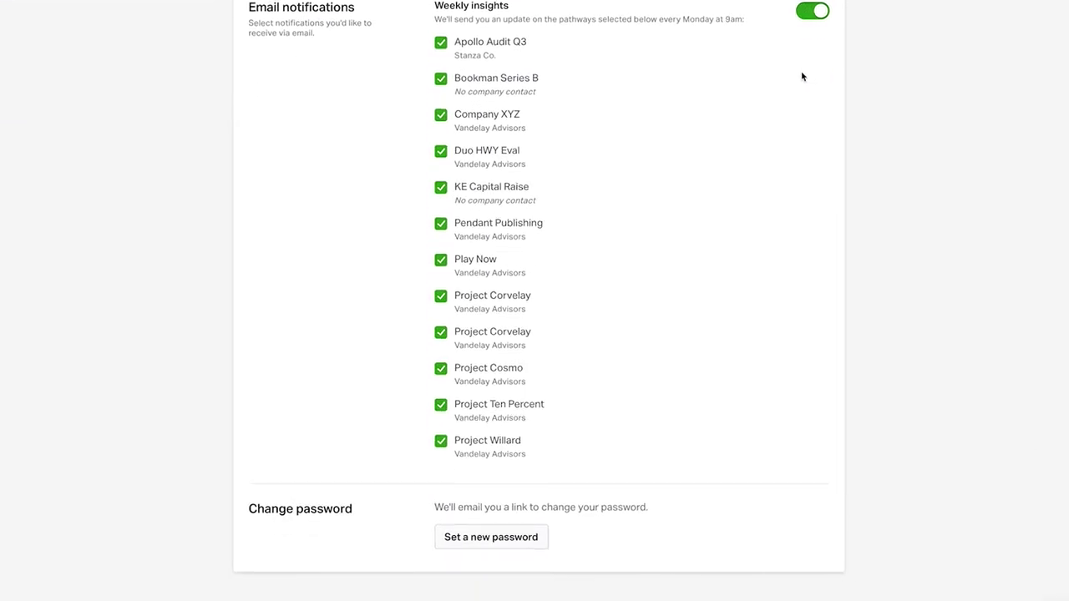
{"action": "left_click", "coordinate": [501, 558]}
{"action": "scroll", "coordinate": [908, 405], "scroll_direction": "up", "scroll_amount": 5}
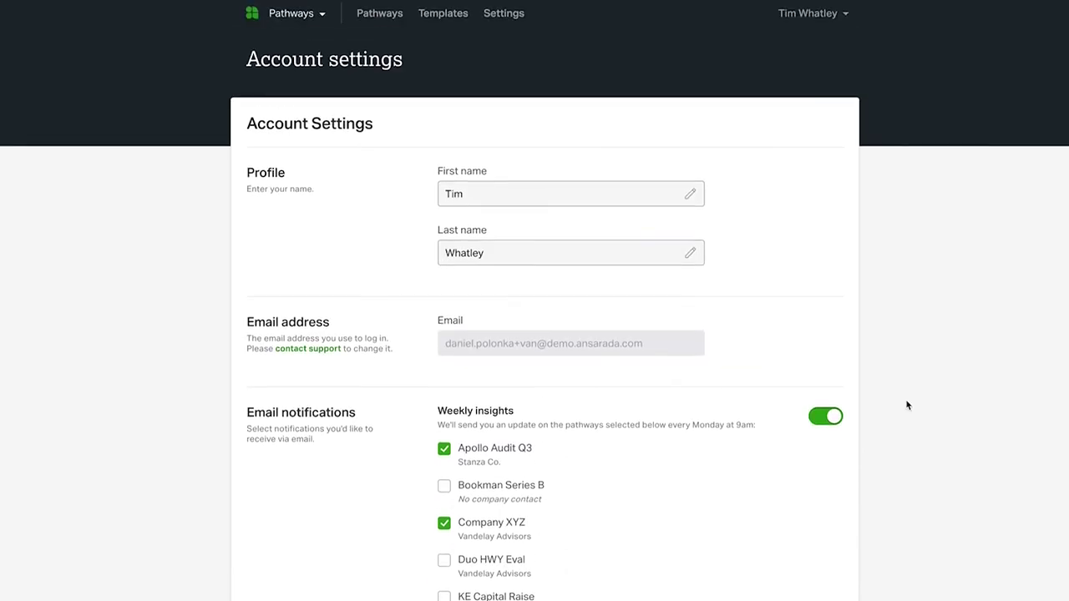
{"action": "left_click", "coordinate": [814, 13]}
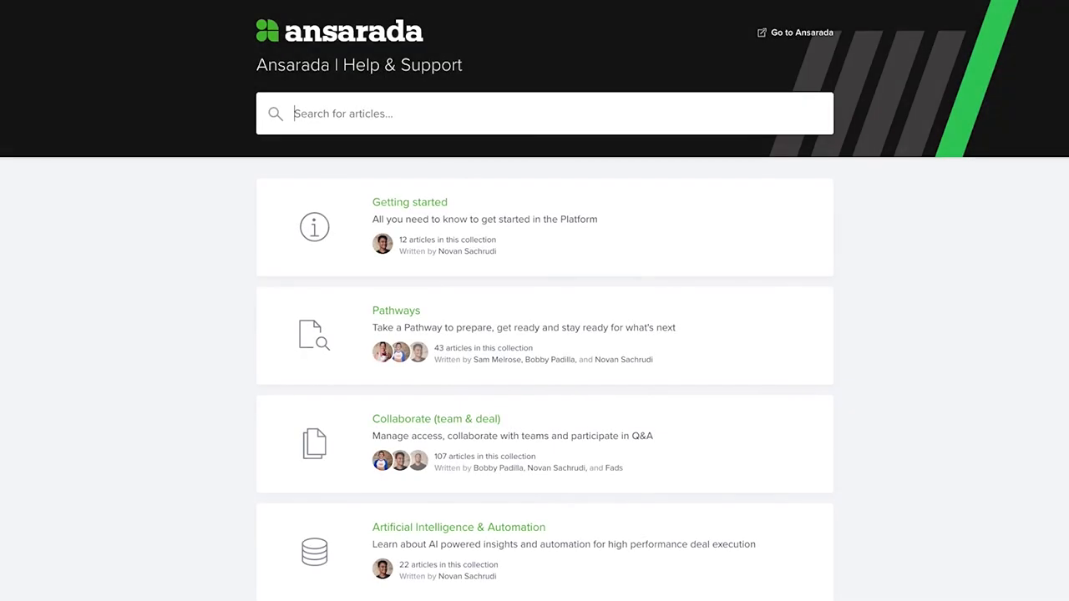
{"action": "scroll", "coordinate": [534, 334], "scroll_direction": "down", "scroll_amount": 4}
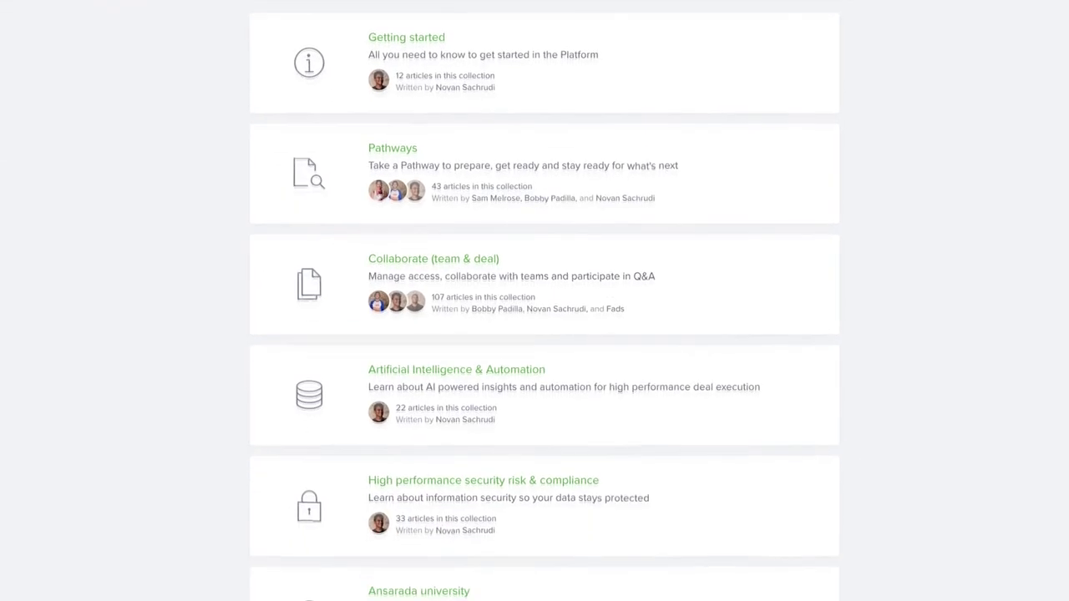
{"action": "scroll", "coordinate": [535, 334], "scroll_direction": "down", "scroll_amount": 4}
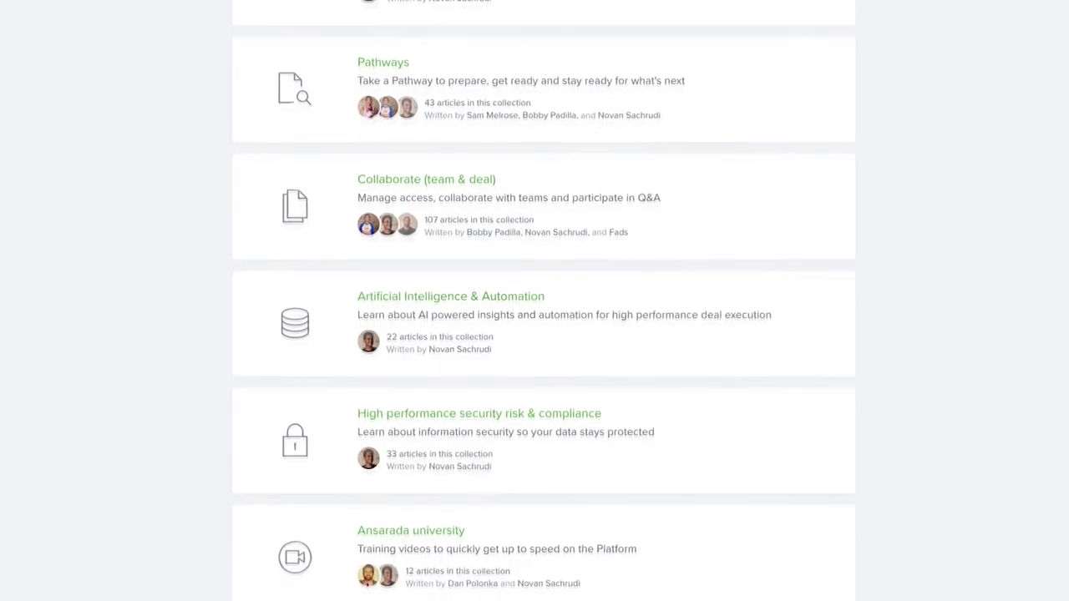
{"action": "scroll", "coordinate": [535, 334], "scroll_direction": "down", "scroll_amount": 5}
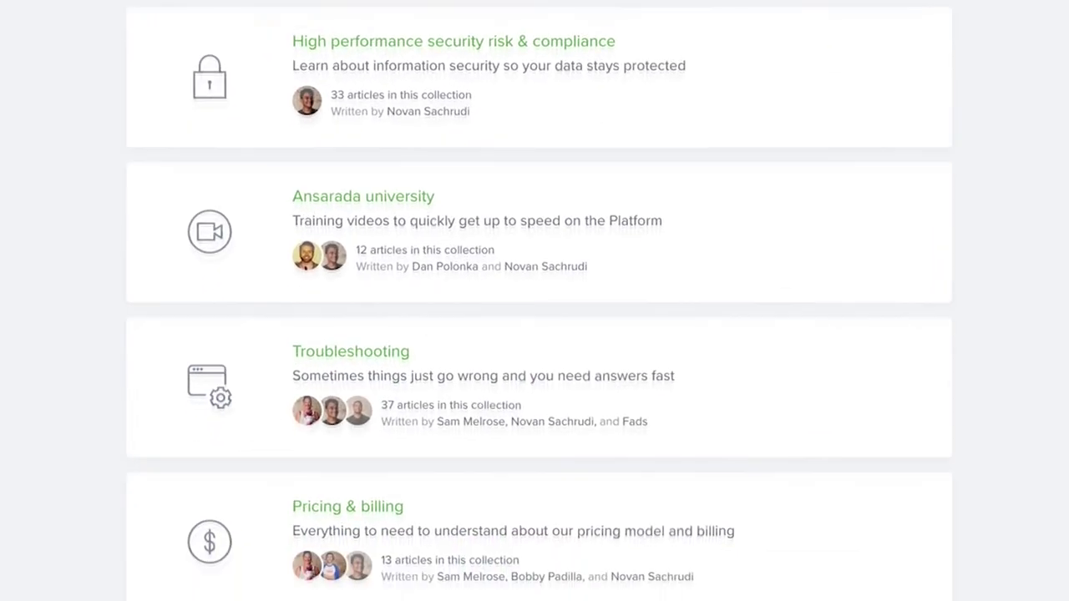